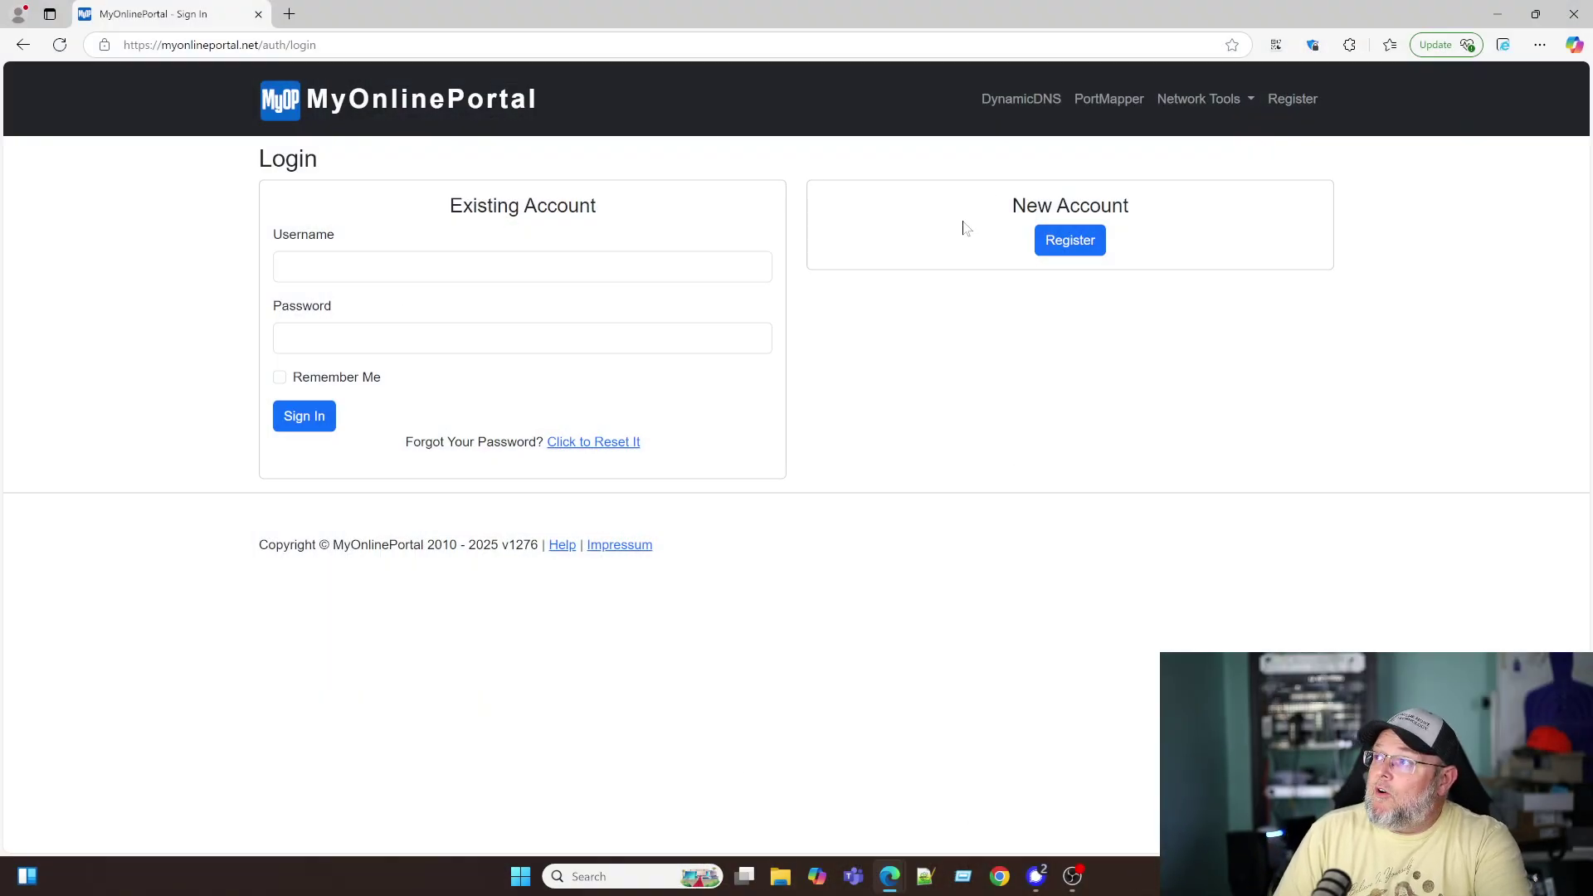
- Go back to the MyOnlinePortal home page and highlight the Dynamic DNS feature description
click(375, 114)
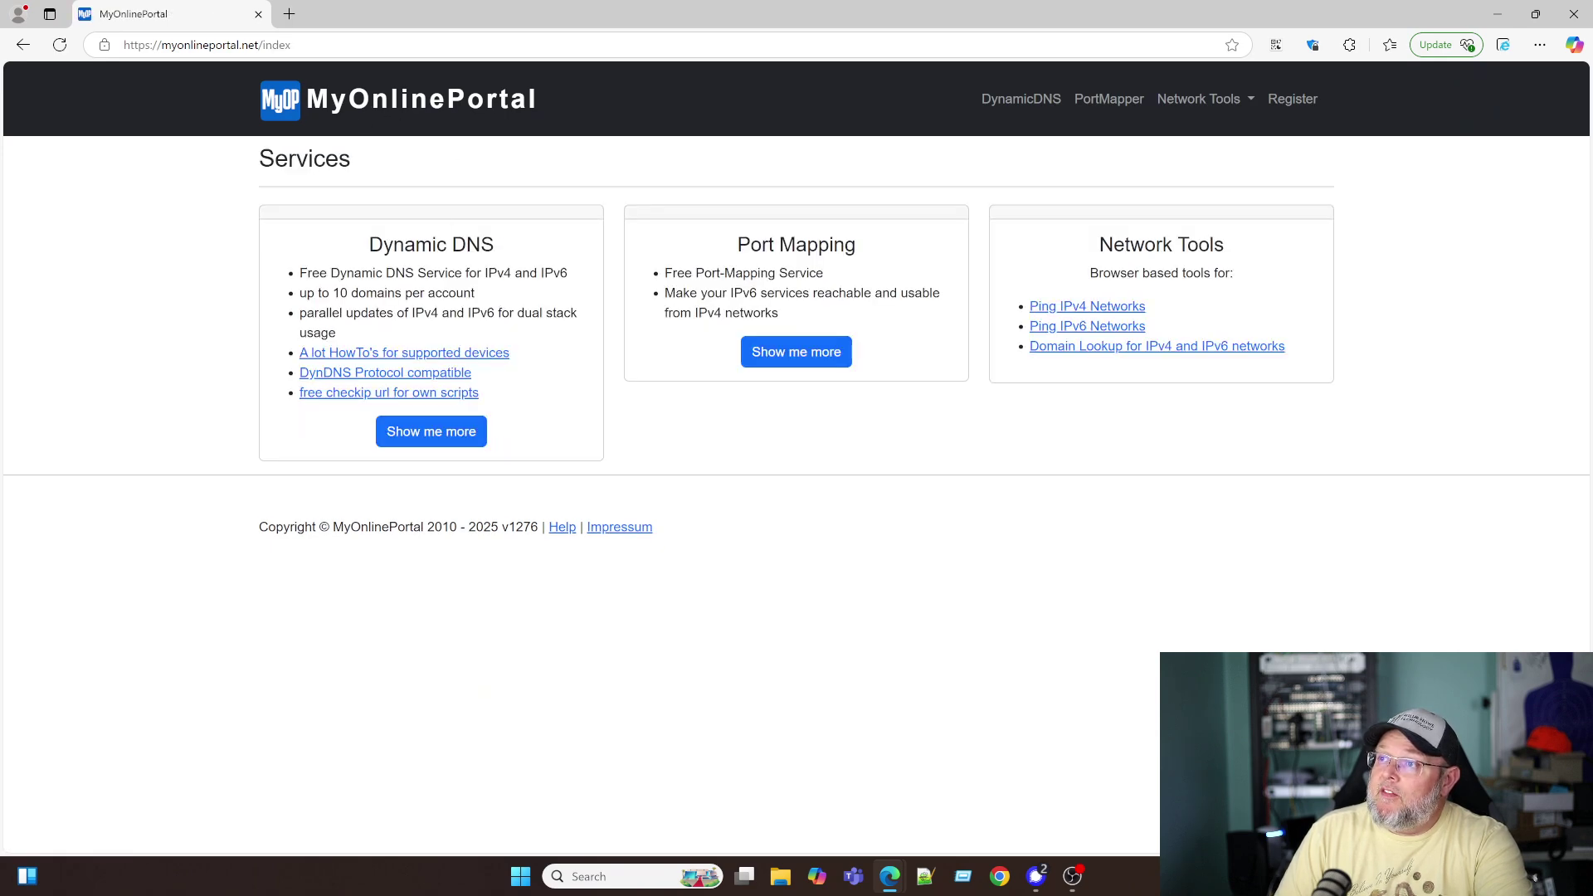
drag(306, 273, 509, 294)
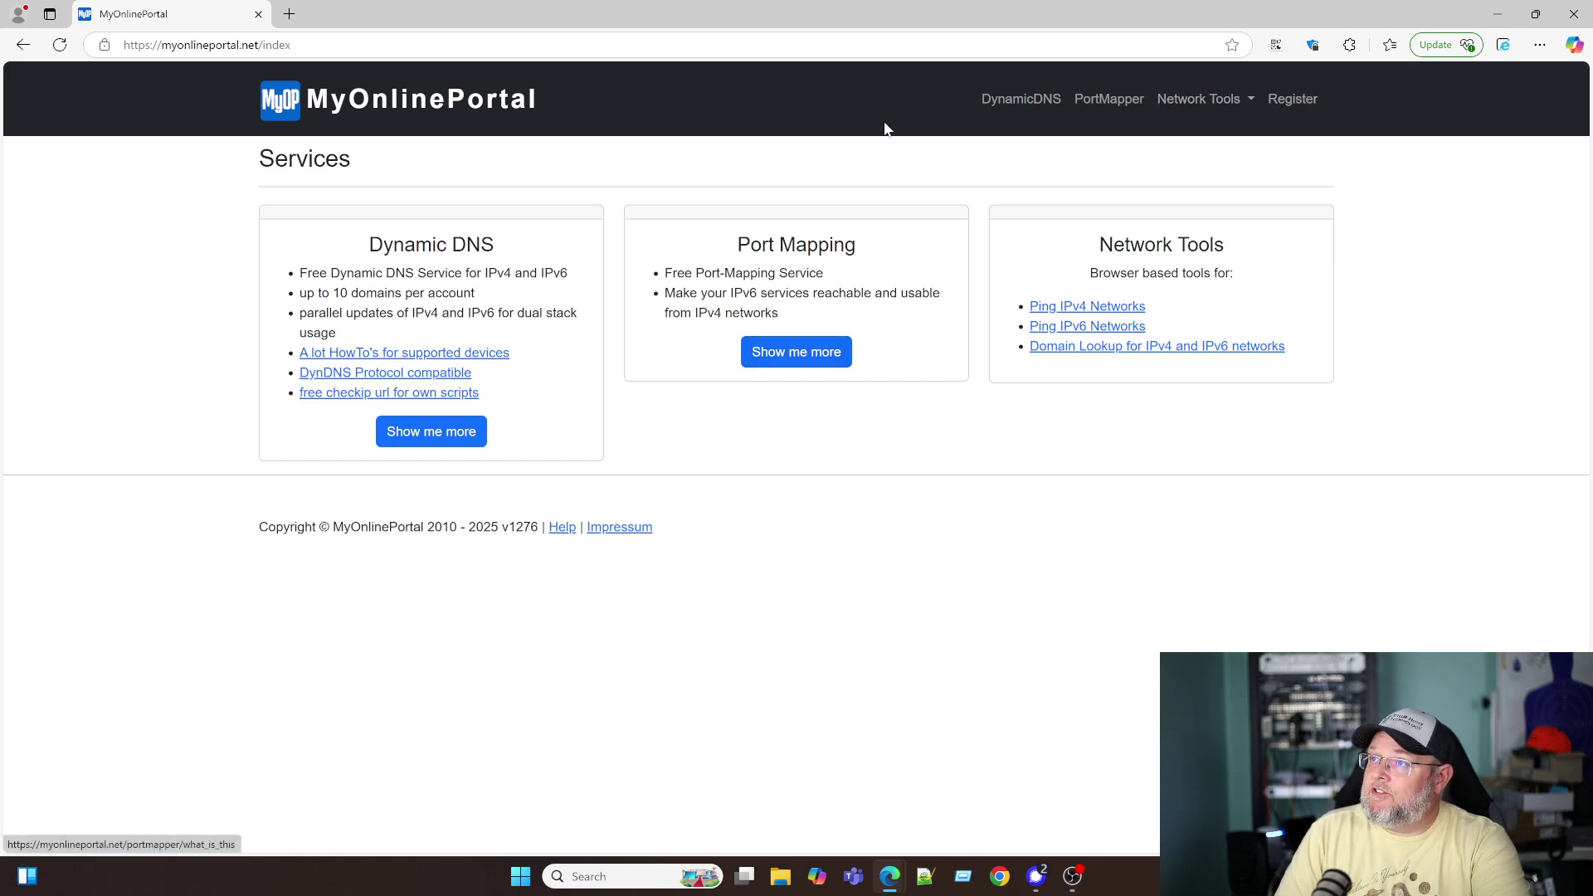
- Open the sign-in page, choose Register under New Account, and begin filling in the username
click(1288, 99)
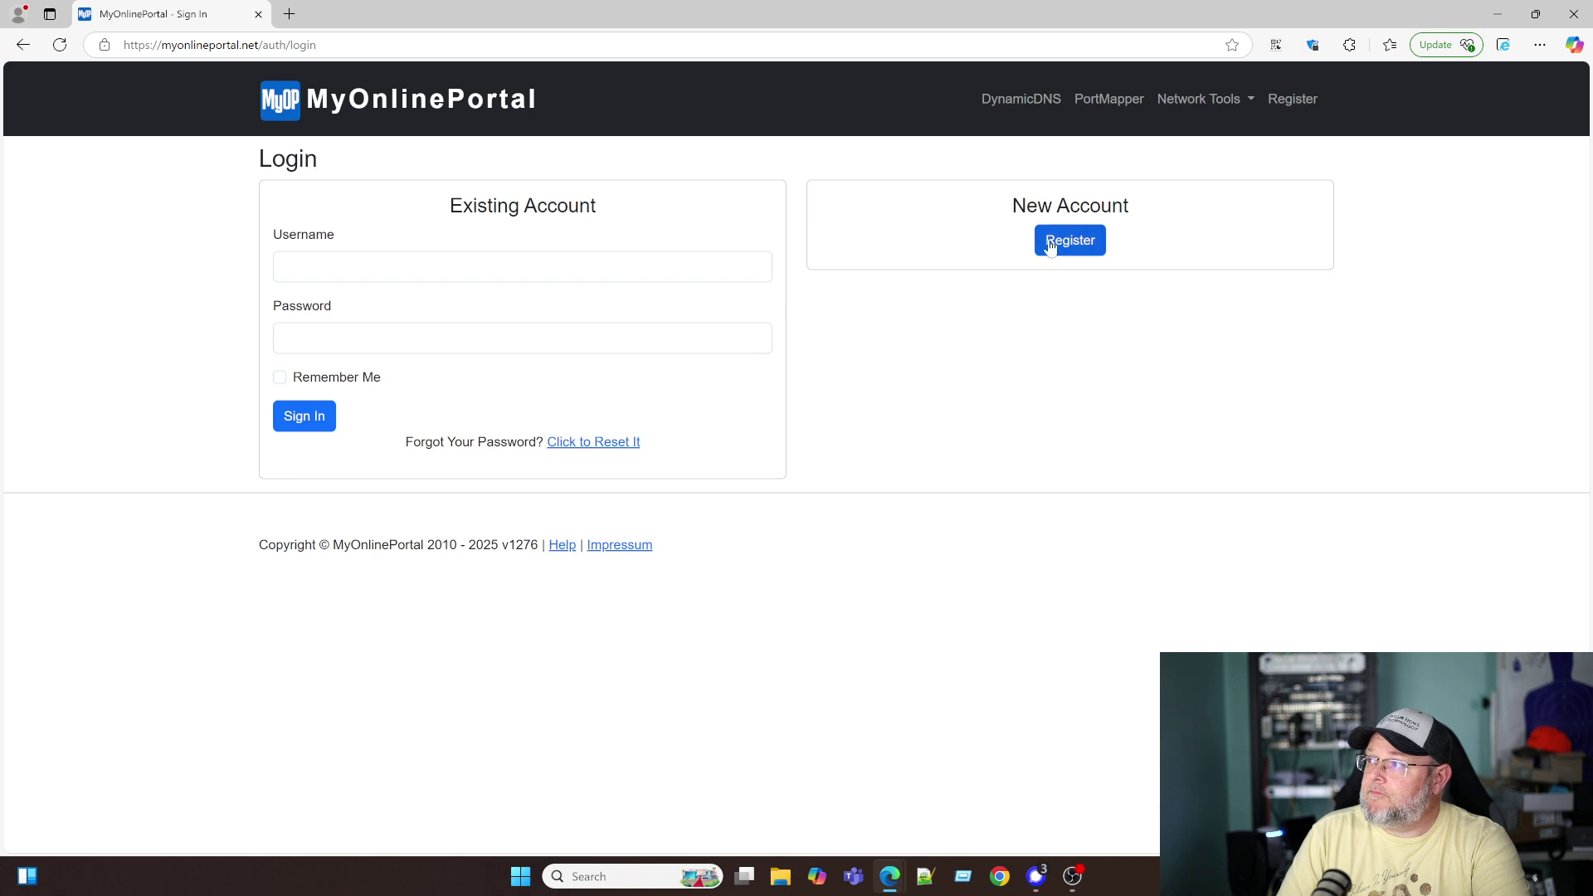
click(1047, 241)
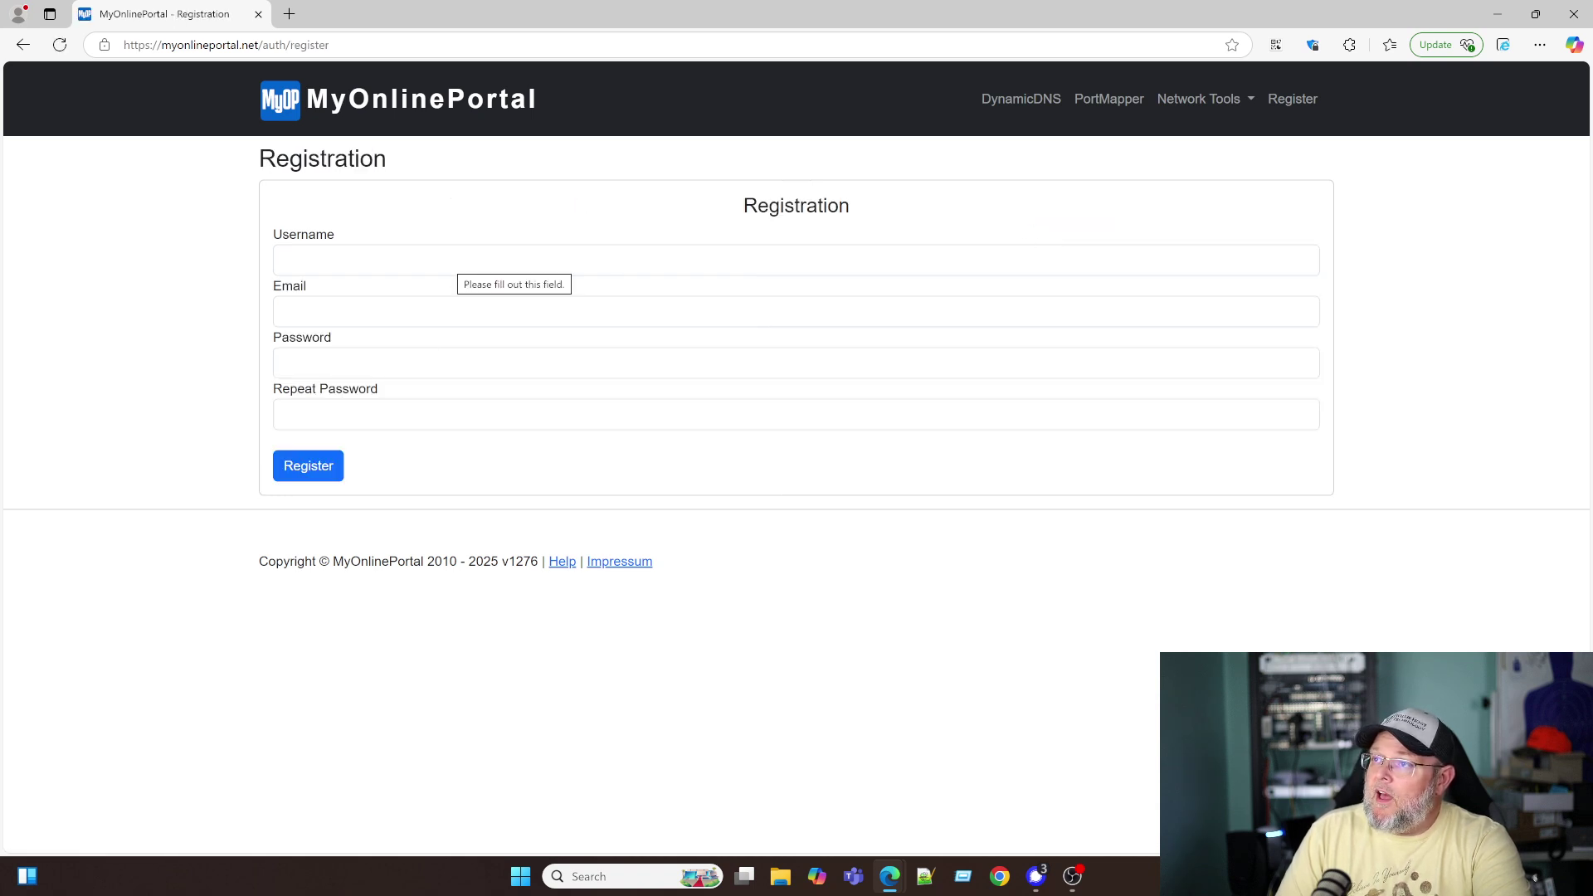
click(284, 260)
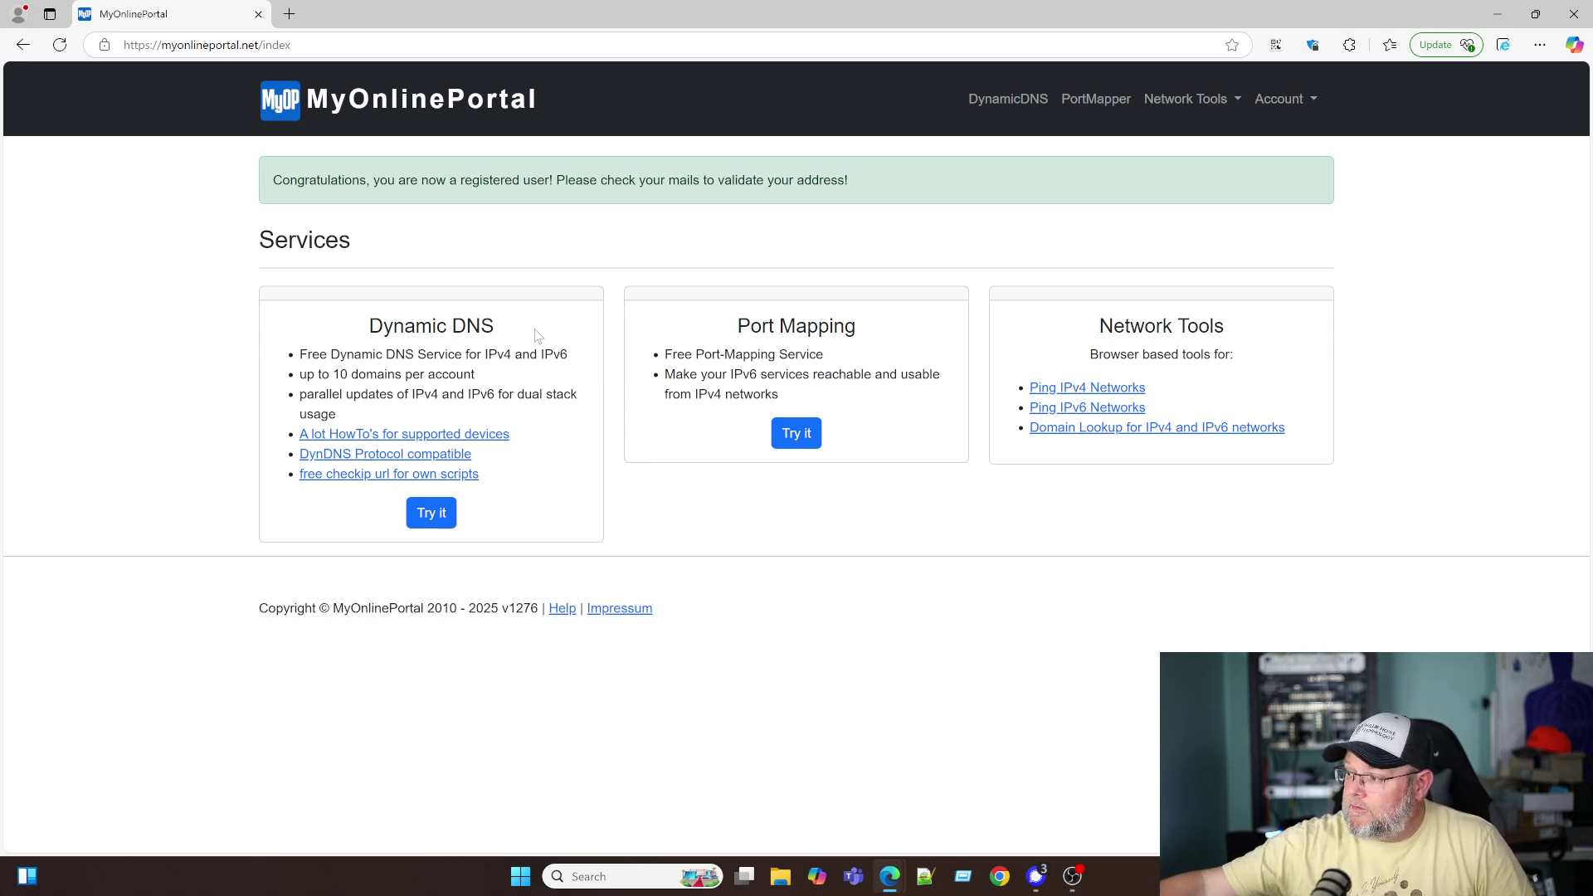
- From the Dynamic DNS page, add a new hostname entry under the myonlineportal.net top level domain
click(536, 336)
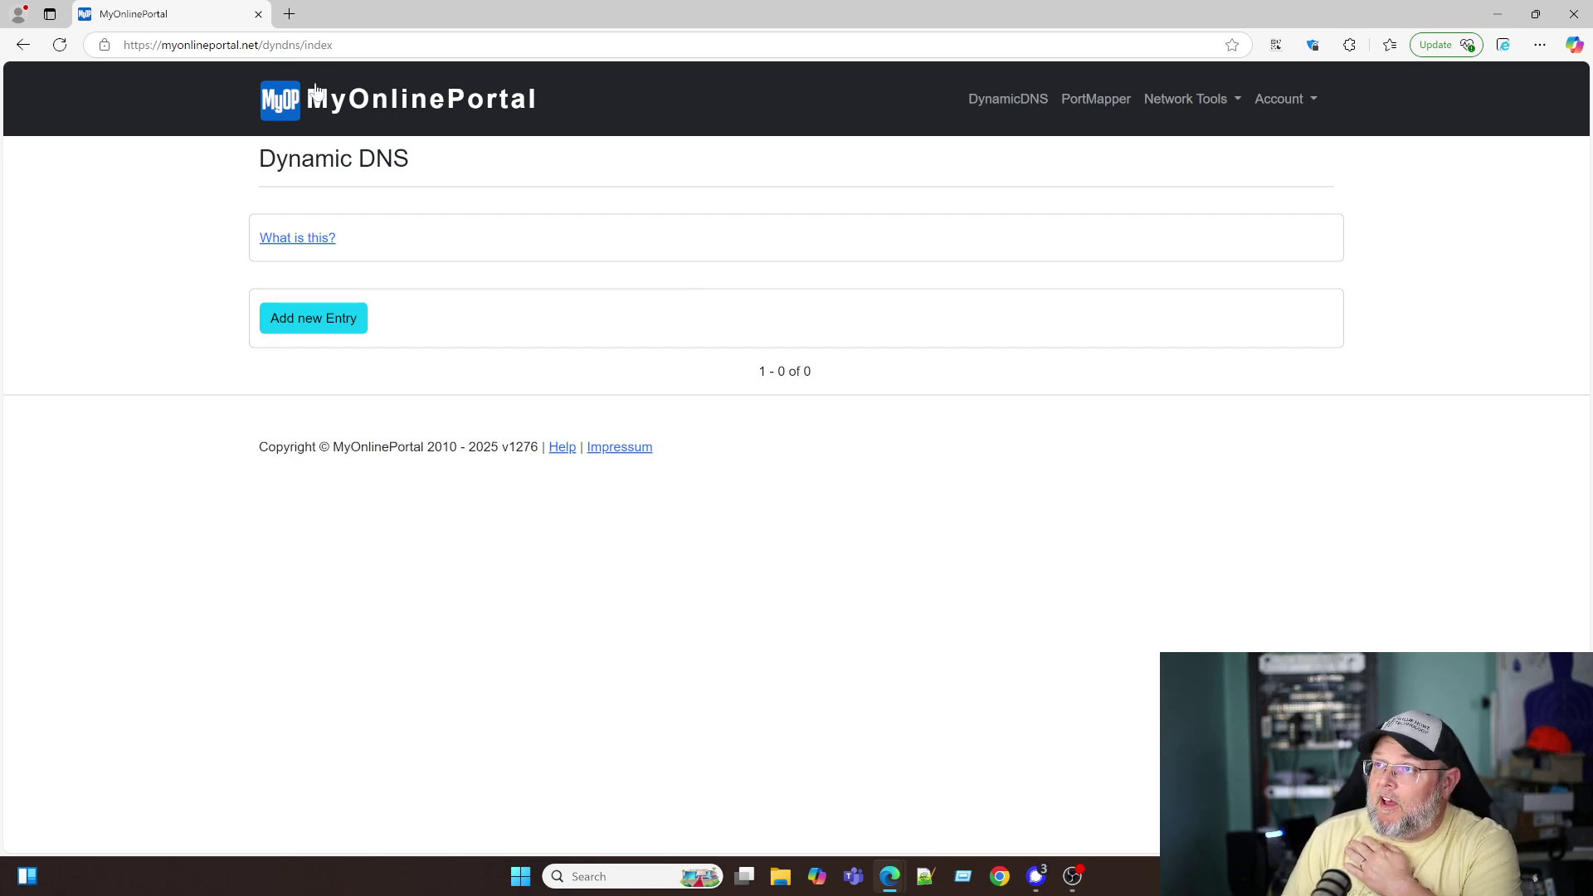
click(1019, 102)
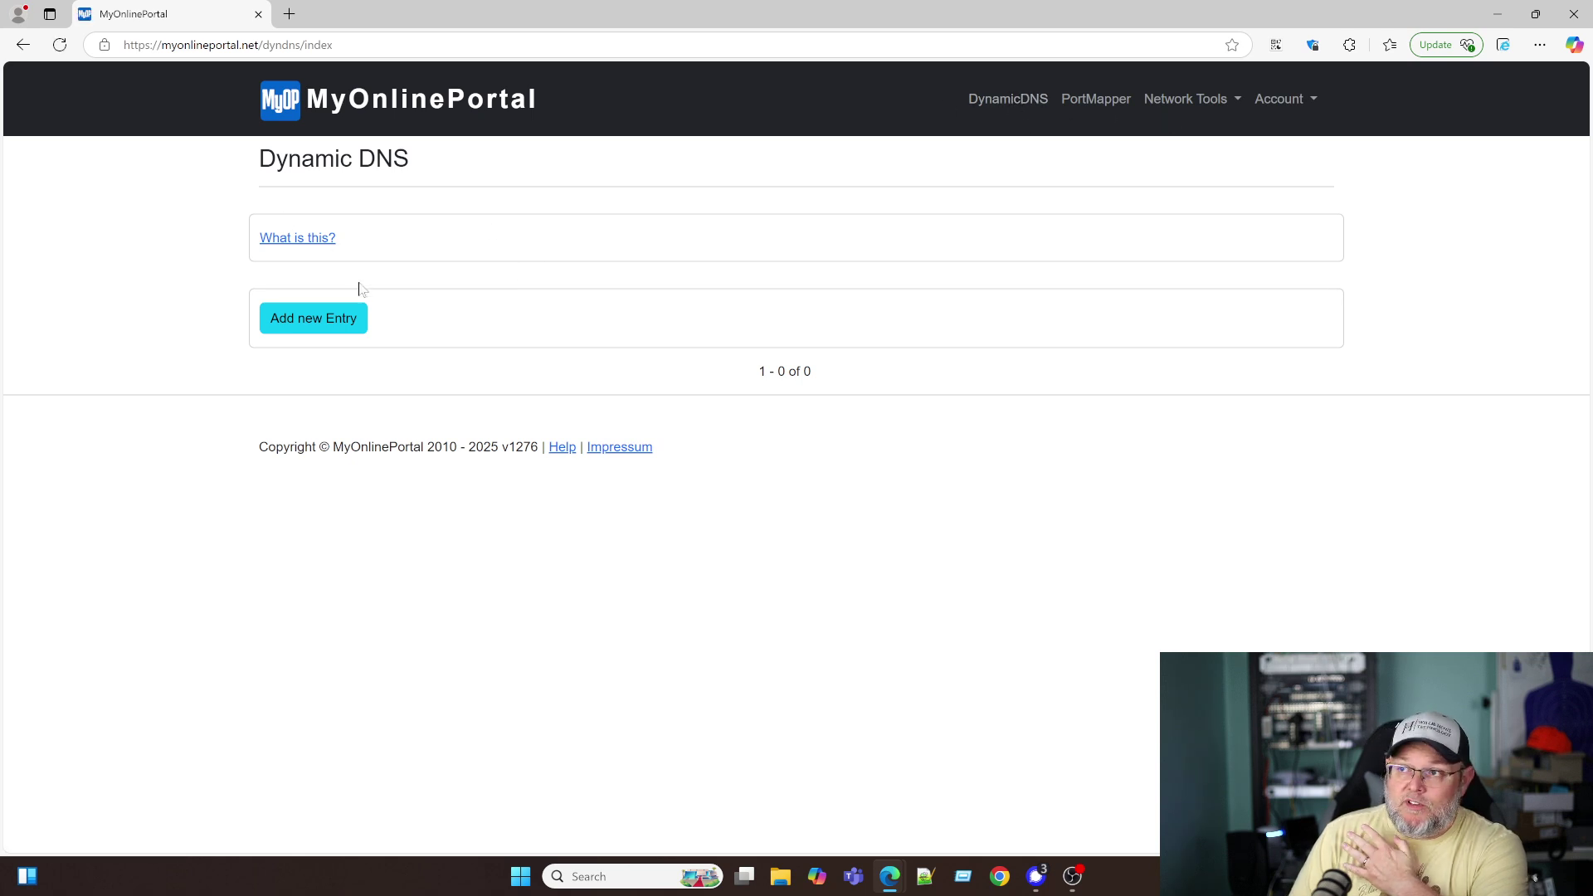
click(345, 325)
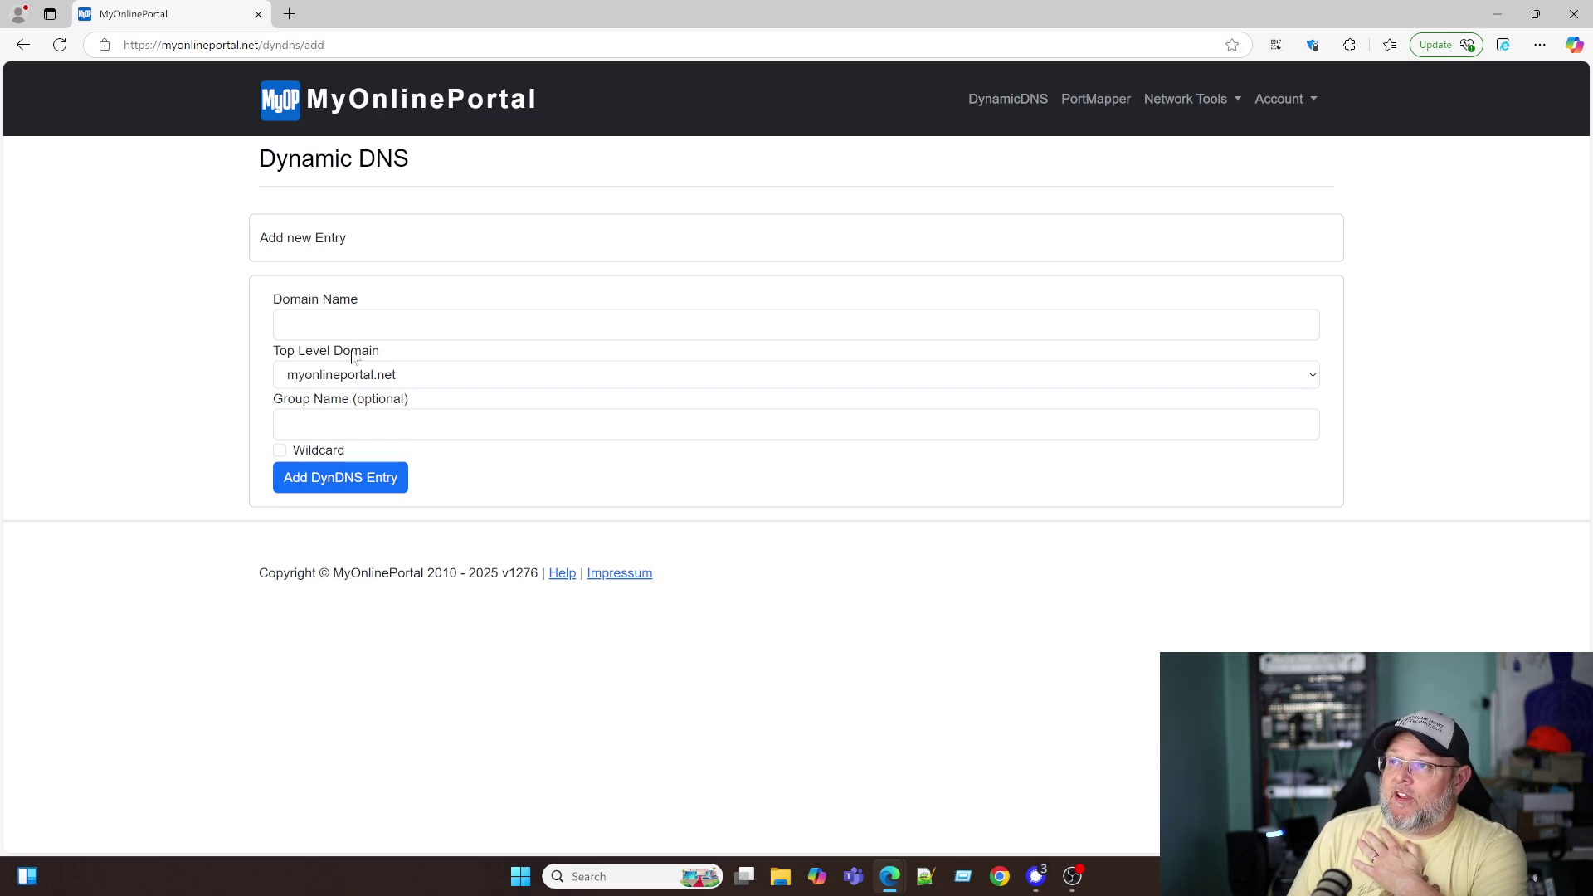
click(425, 379)
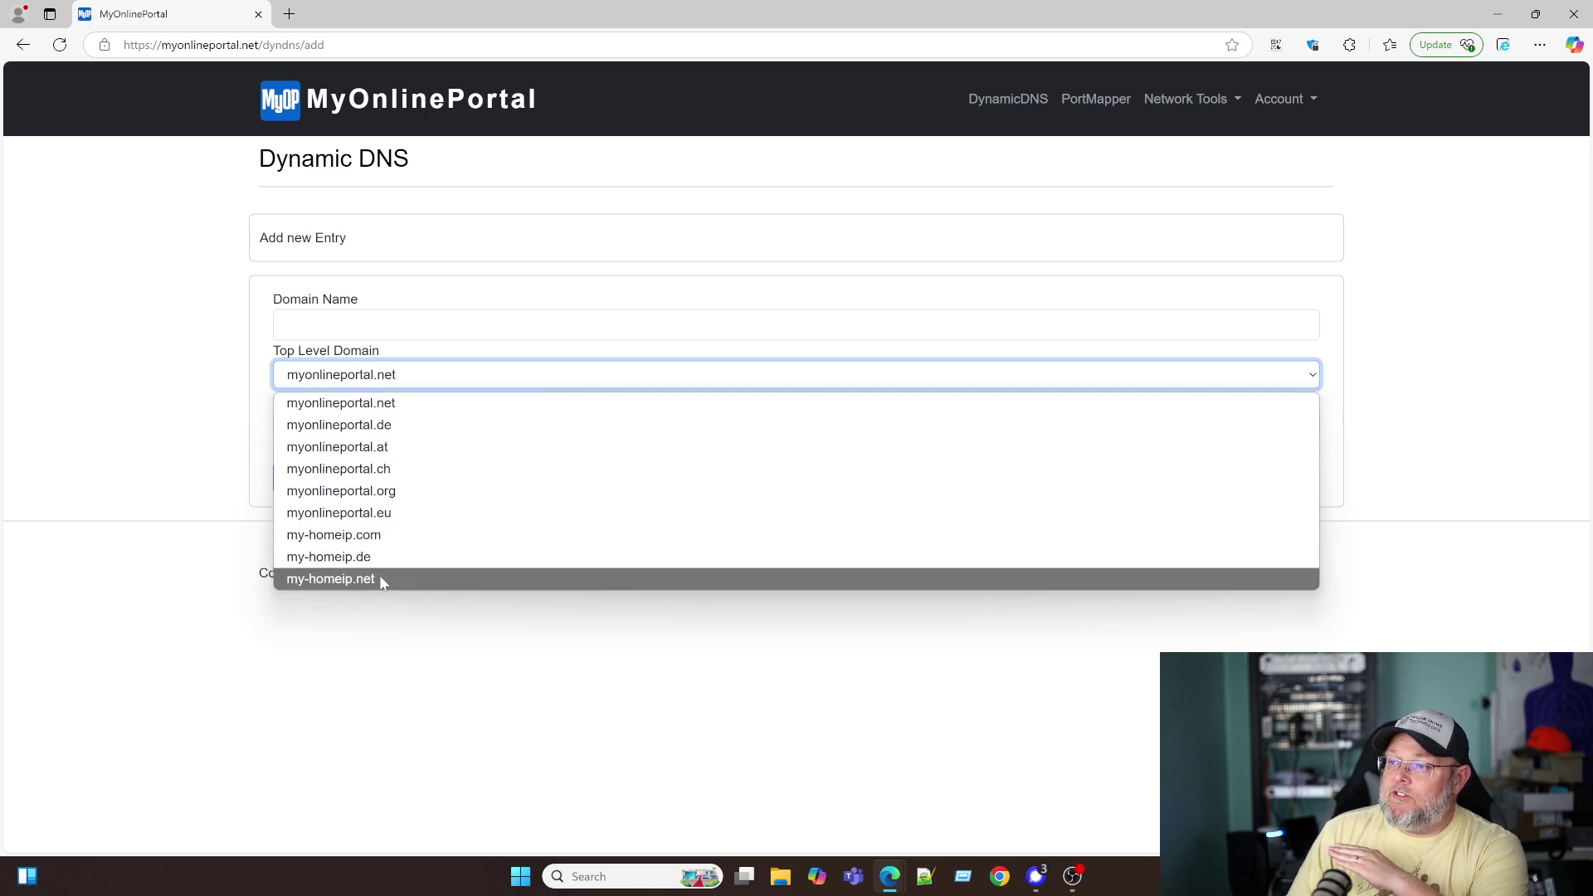
click(403, 413)
click(284, 325)
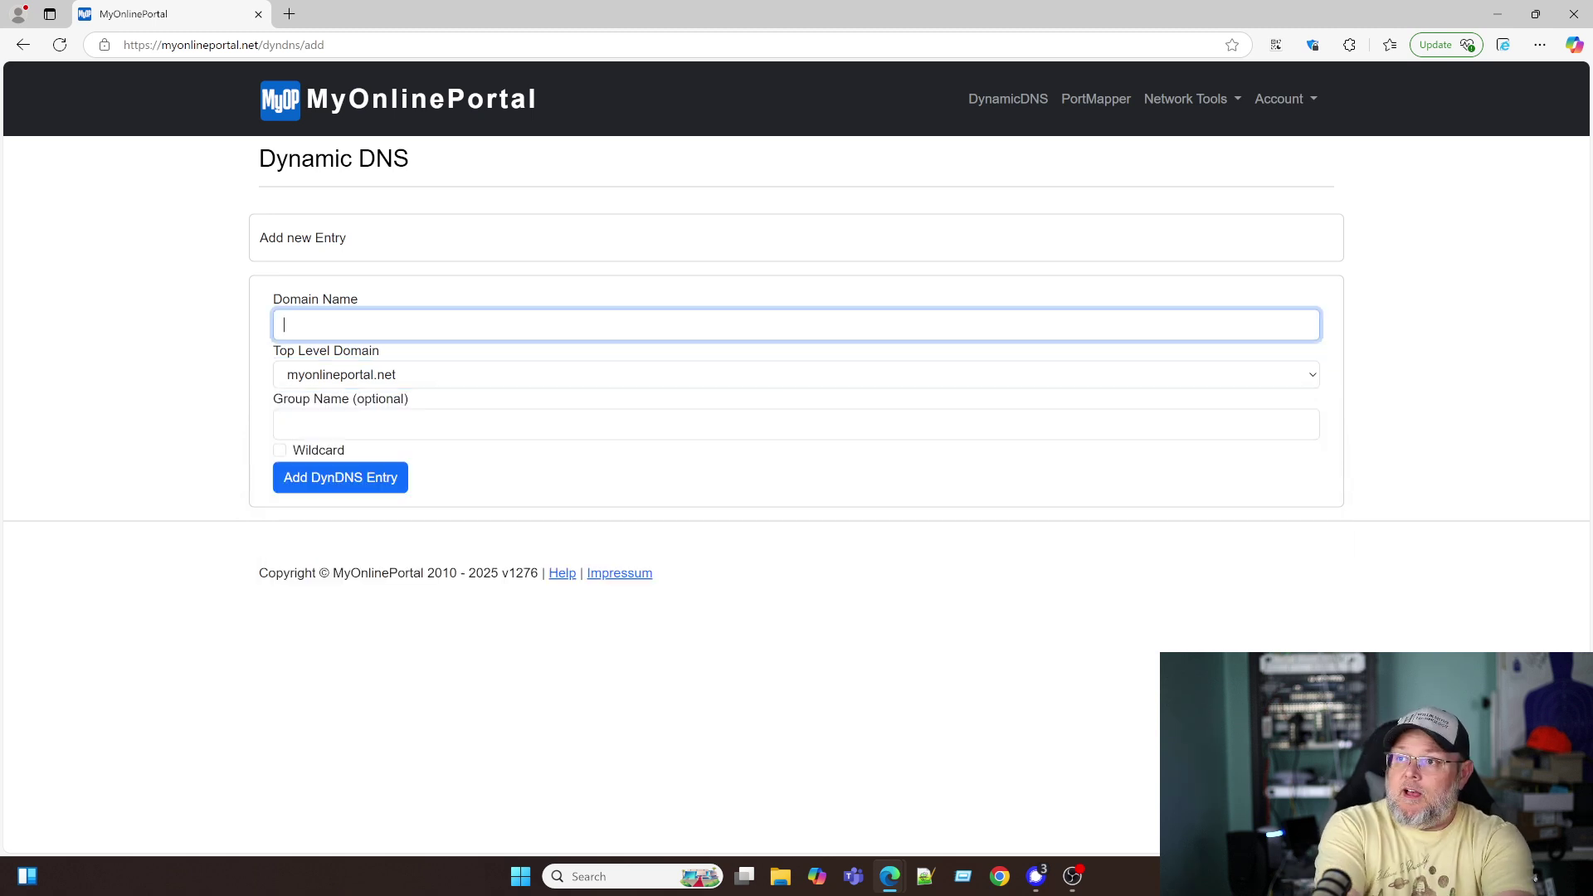
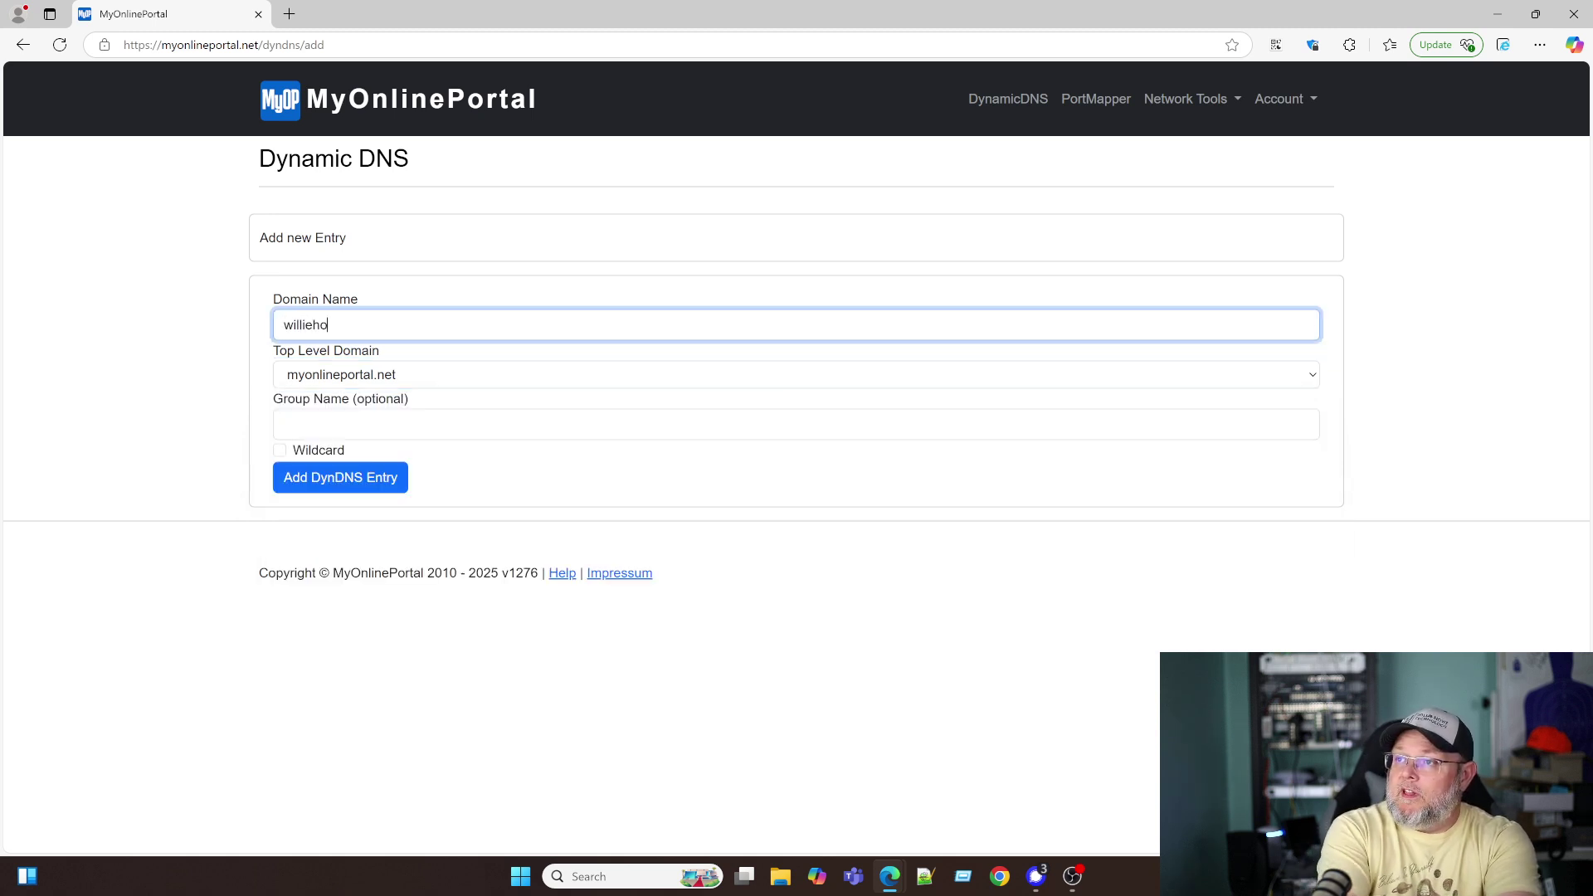
click(345, 483)
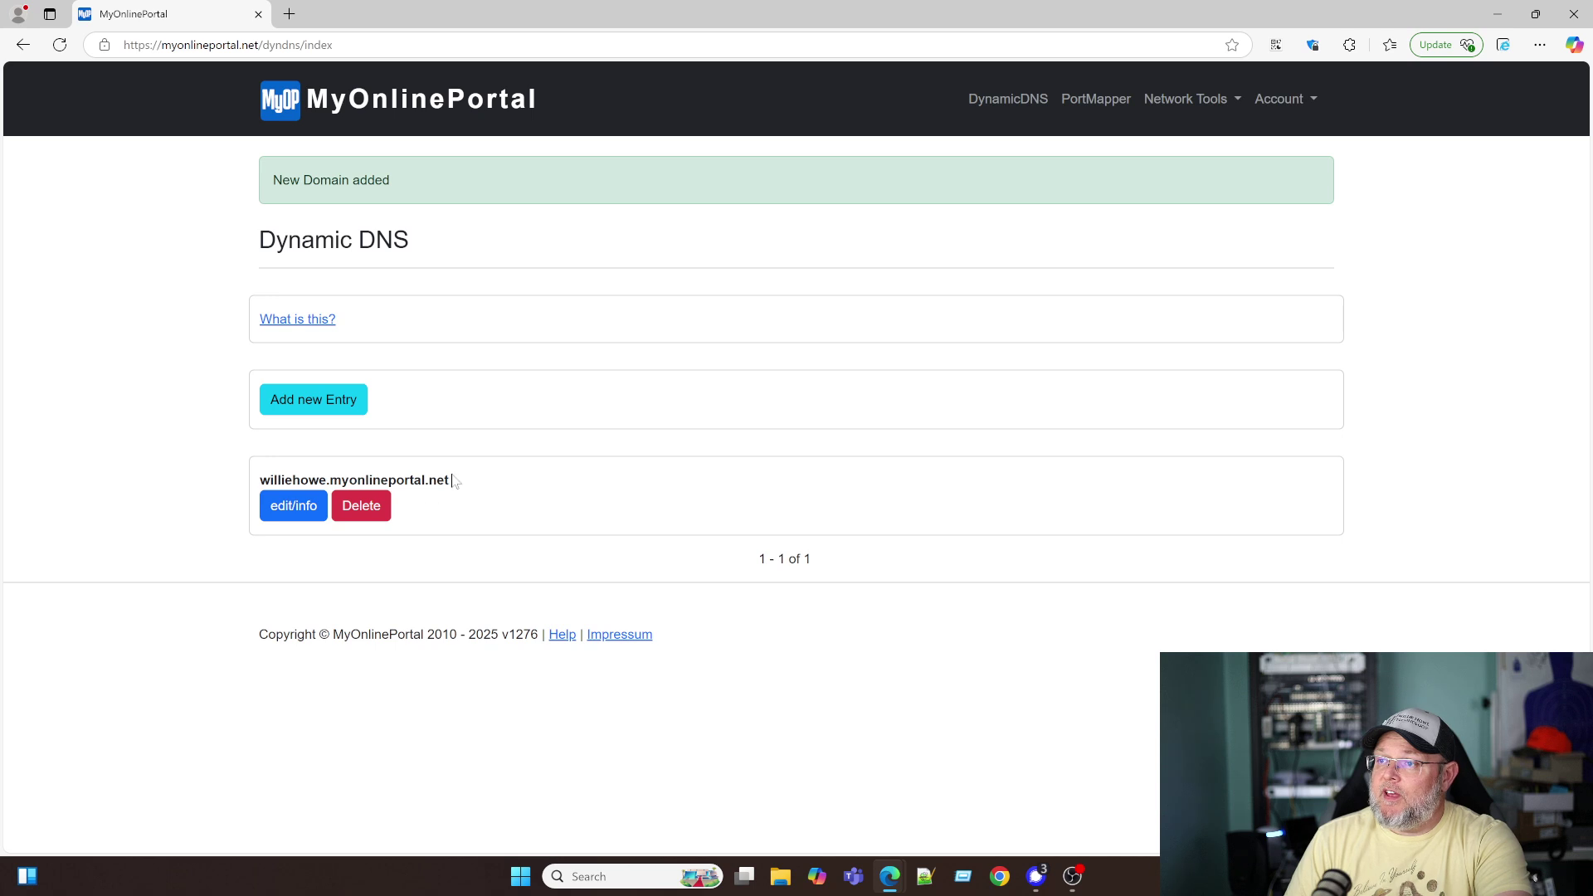
- Open the new hostname's Edit Entry form and review its address fields and FritzBox update URL
click(291, 513)
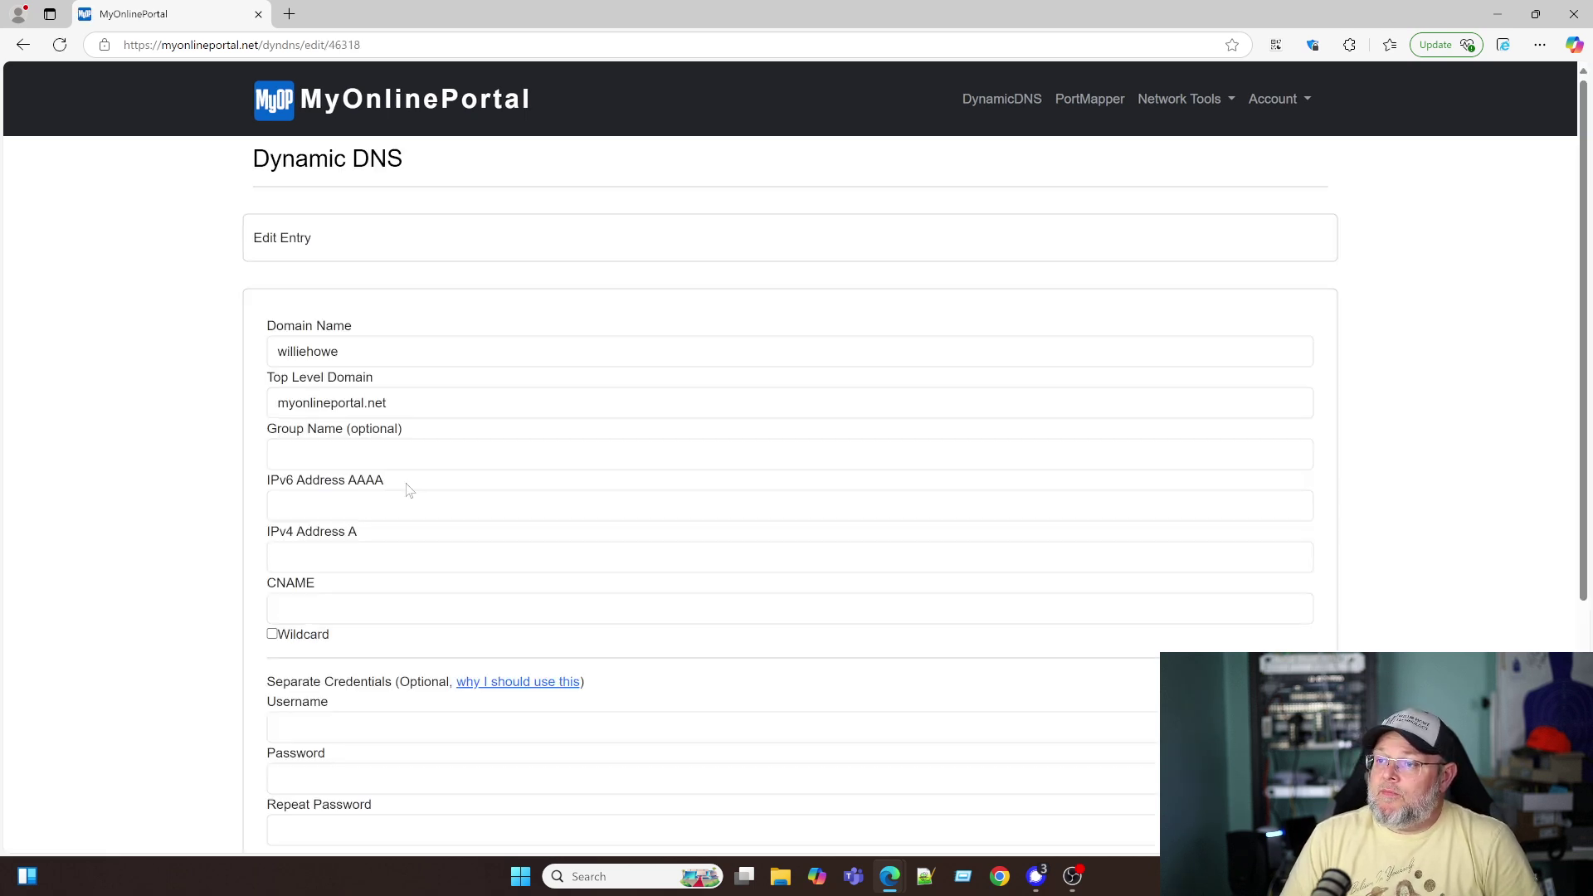
scroll(407, 491, down, 1)
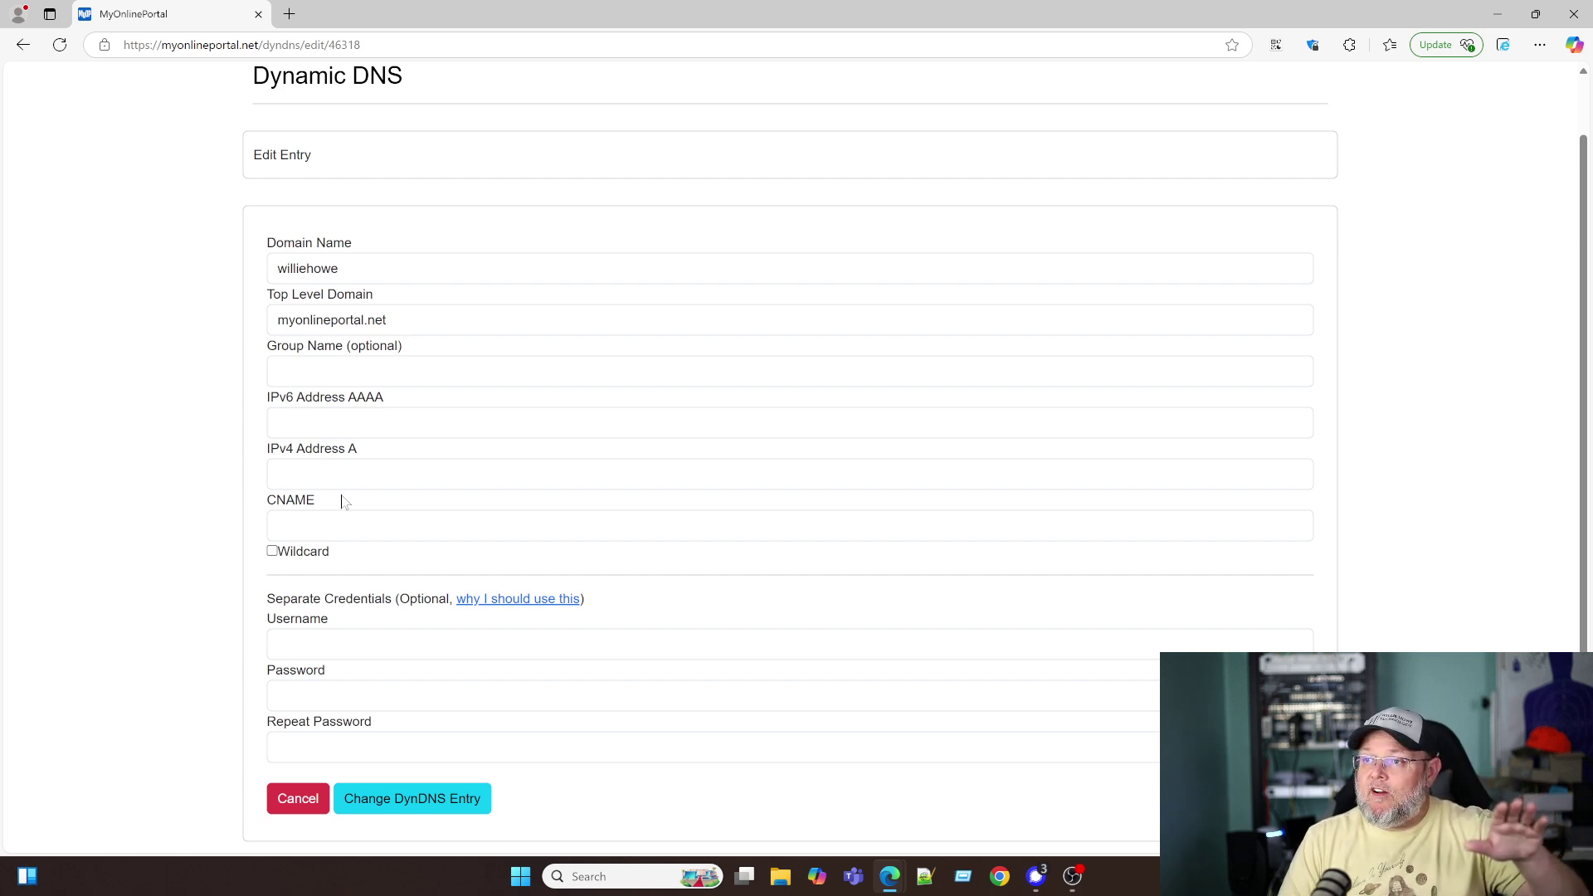
scroll(337, 544, down, 1)
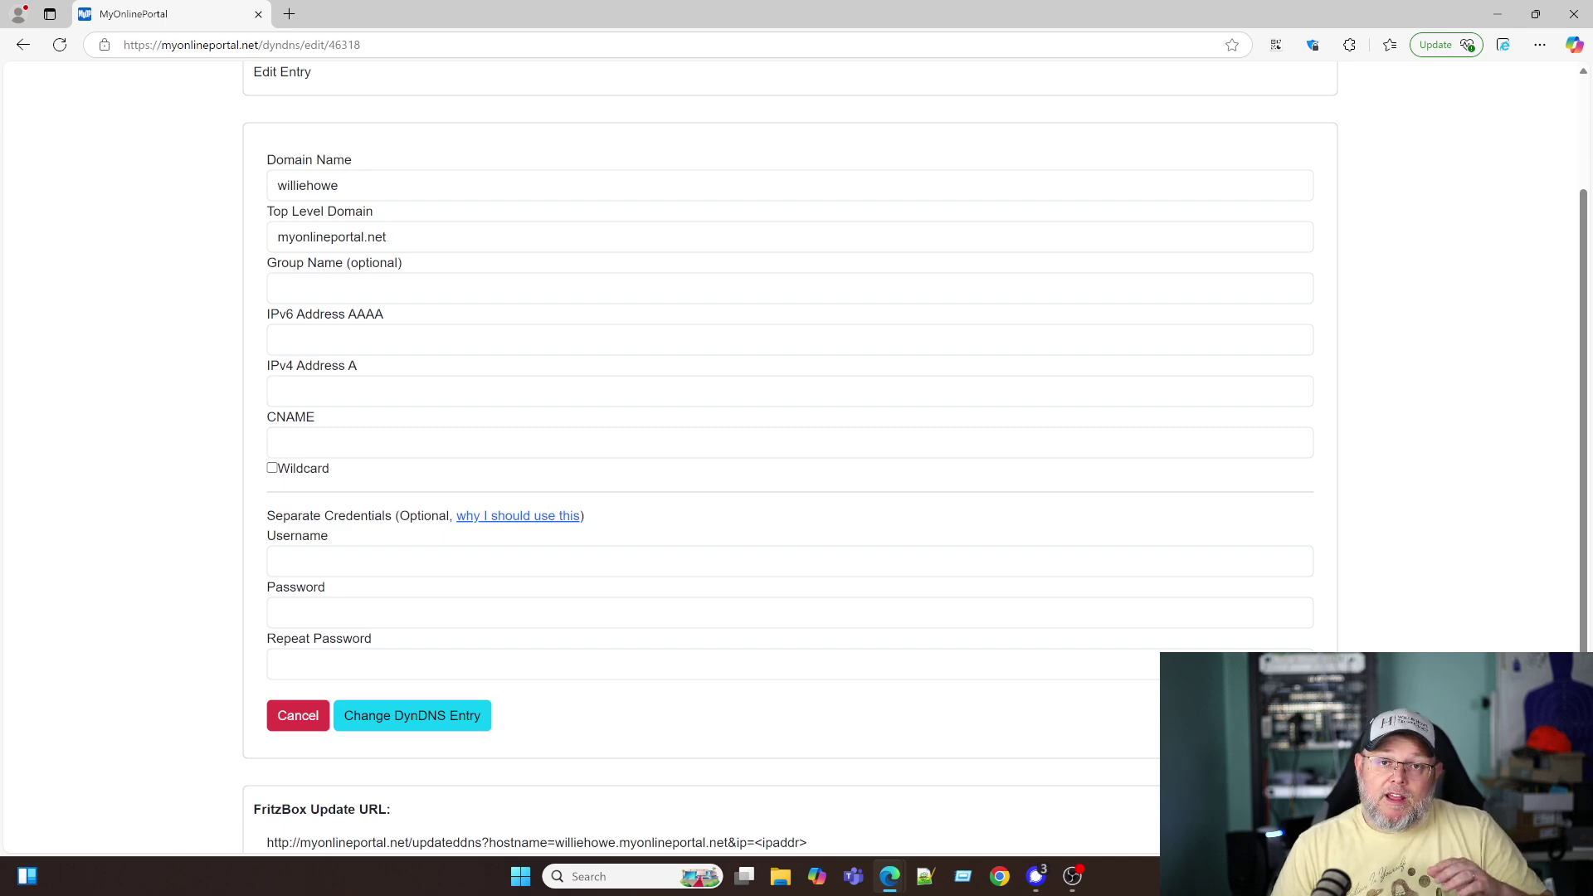
scroll(794, 456, up, 2)
scroll(365, 433, down, 4)
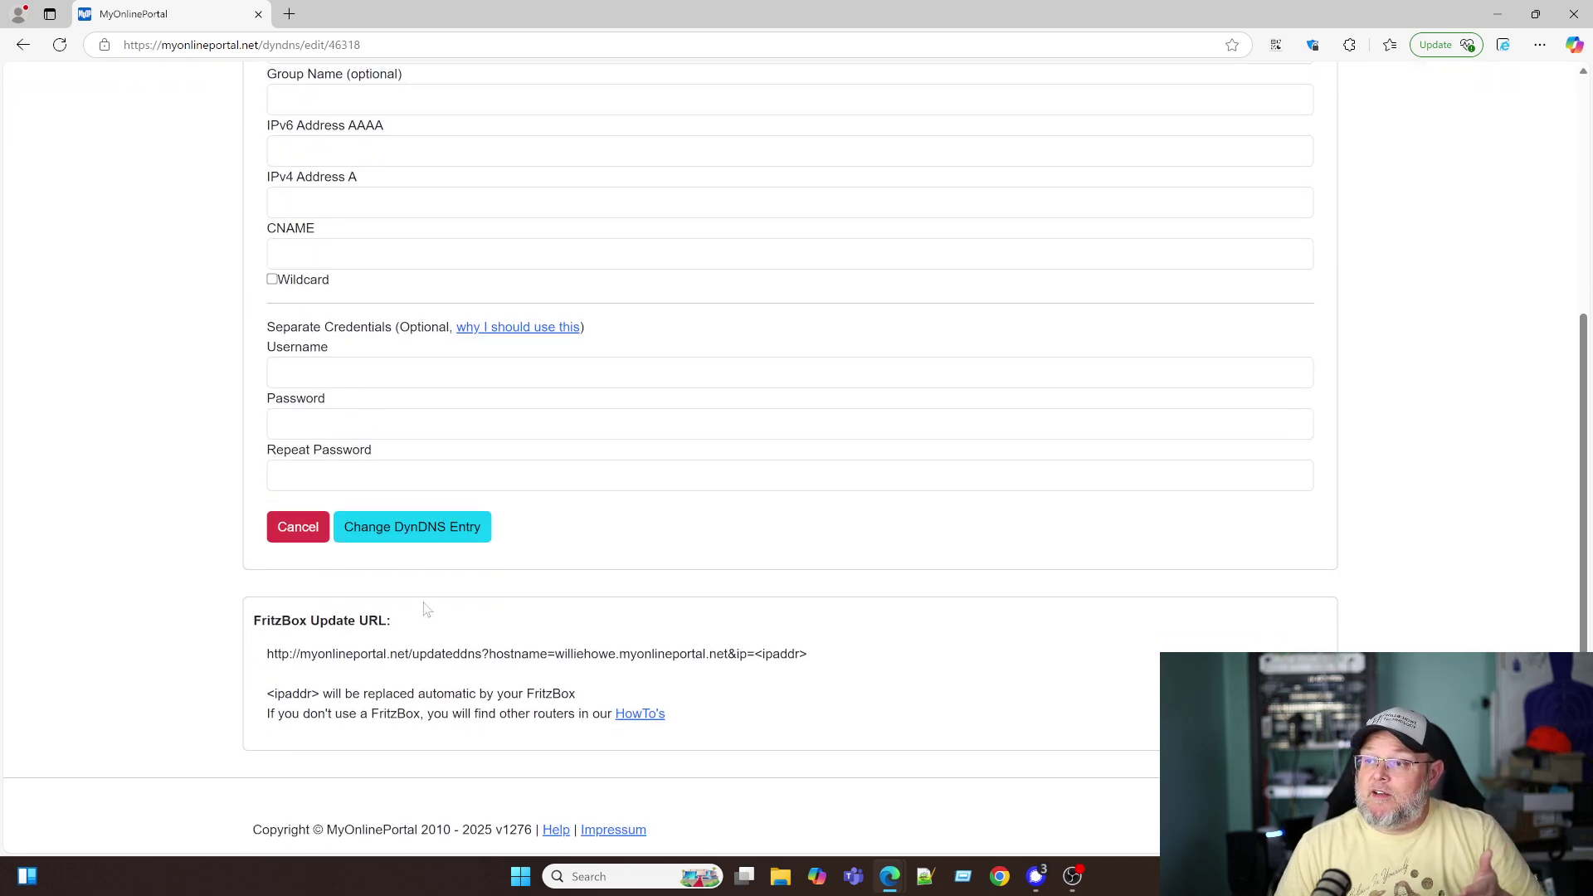
scroll(471, 679, up, 2)
scroll(460, 654, up, 1)
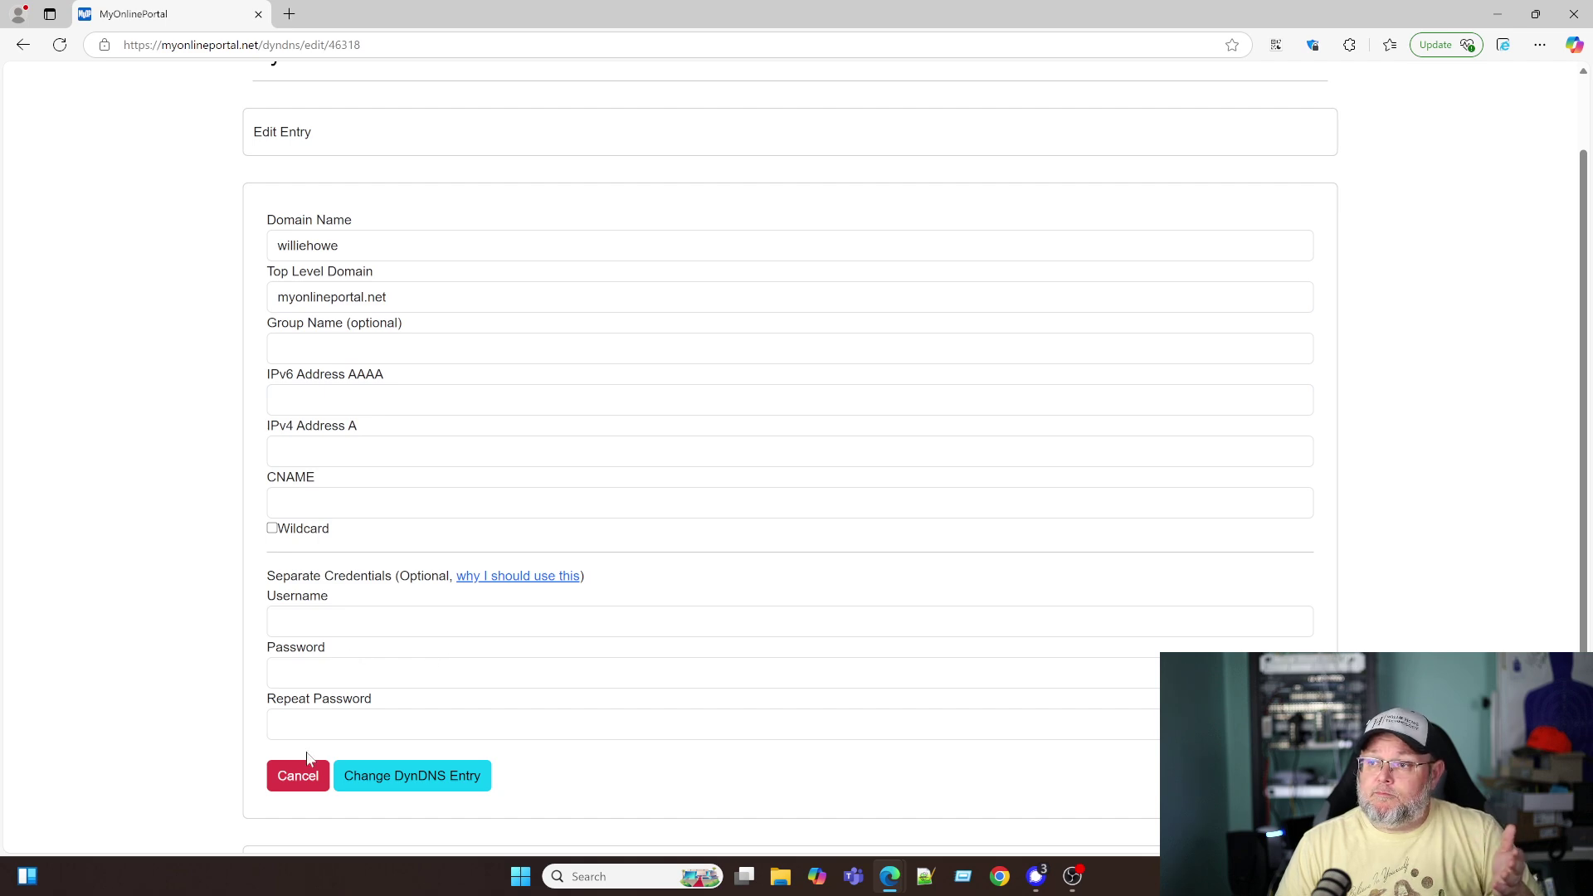
scroll(329, 762, up, 1)
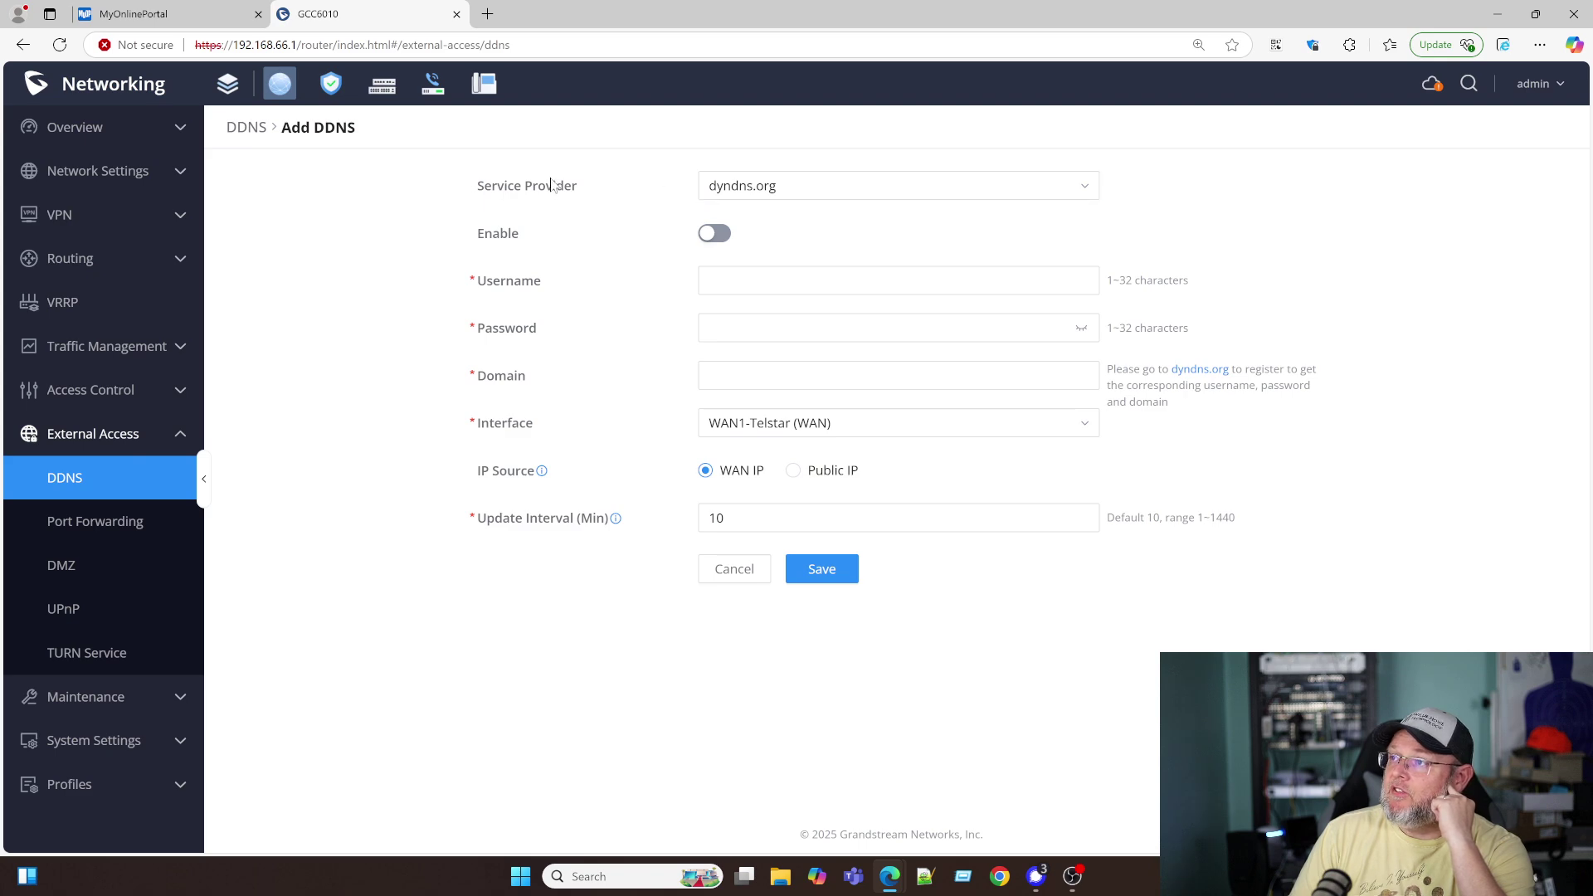
- Choose myonlineportal.net as the DDNS service provider and enable the entry
click(783, 186)
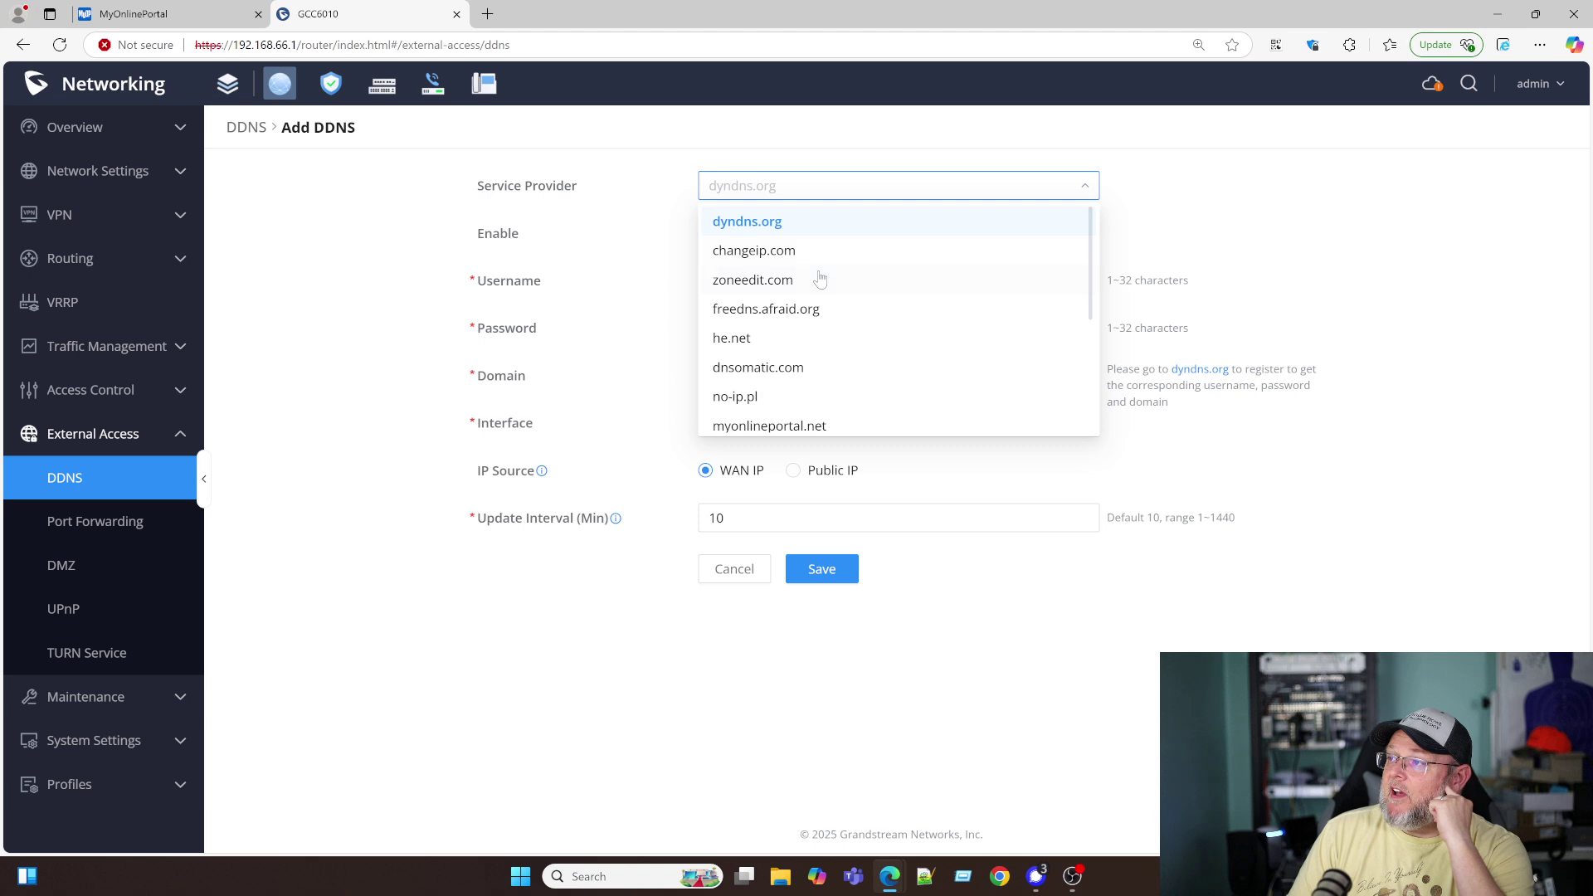
scroll(809, 316, down, 2)
click(793, 357)
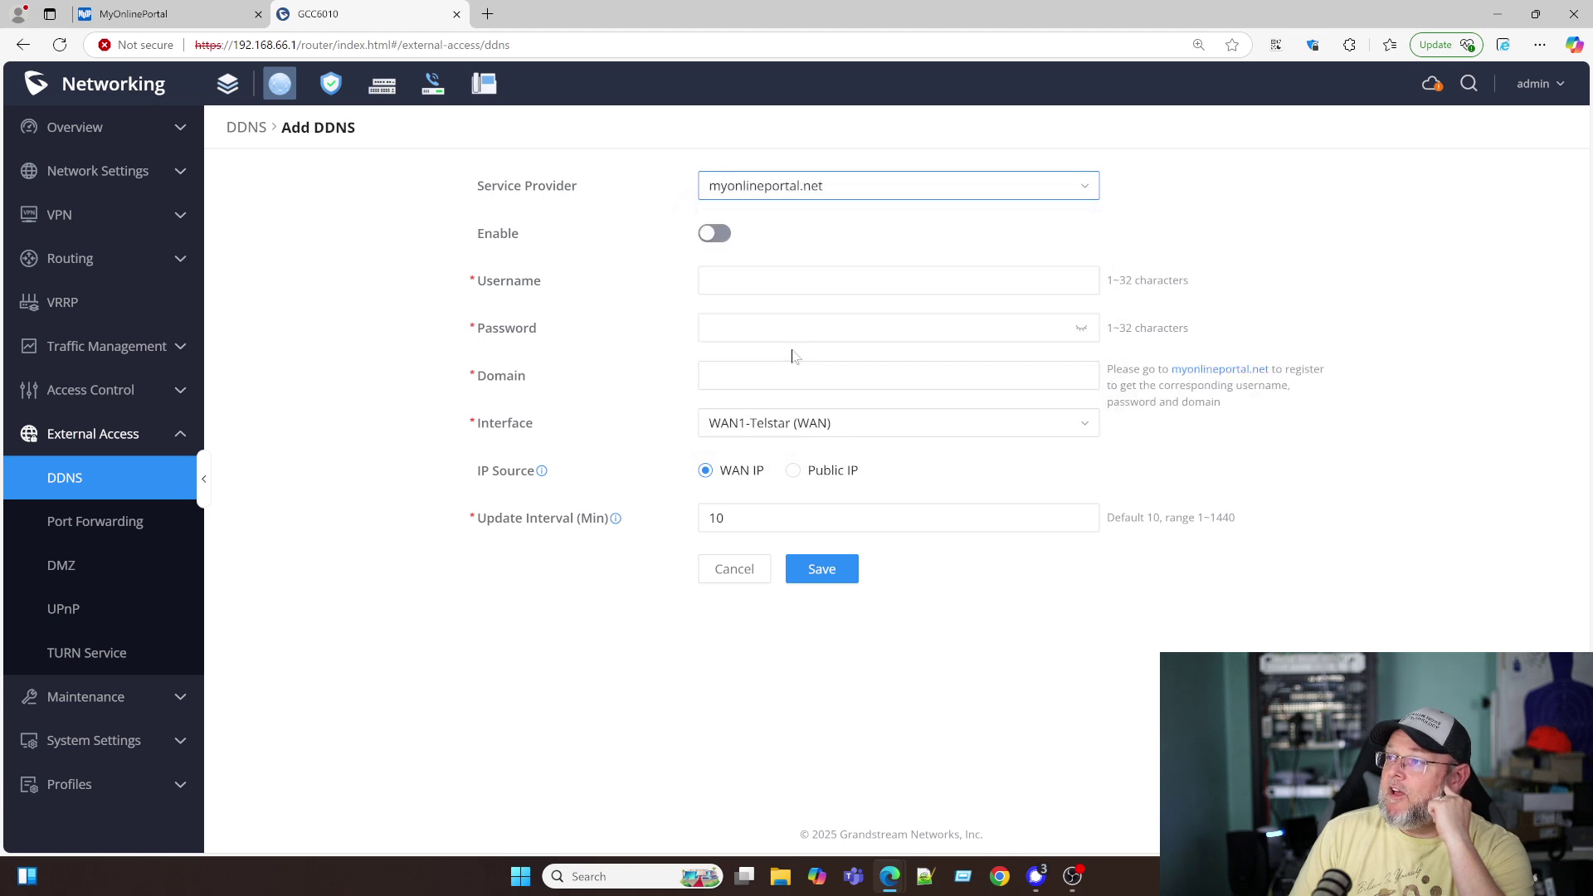
click(716, 234)
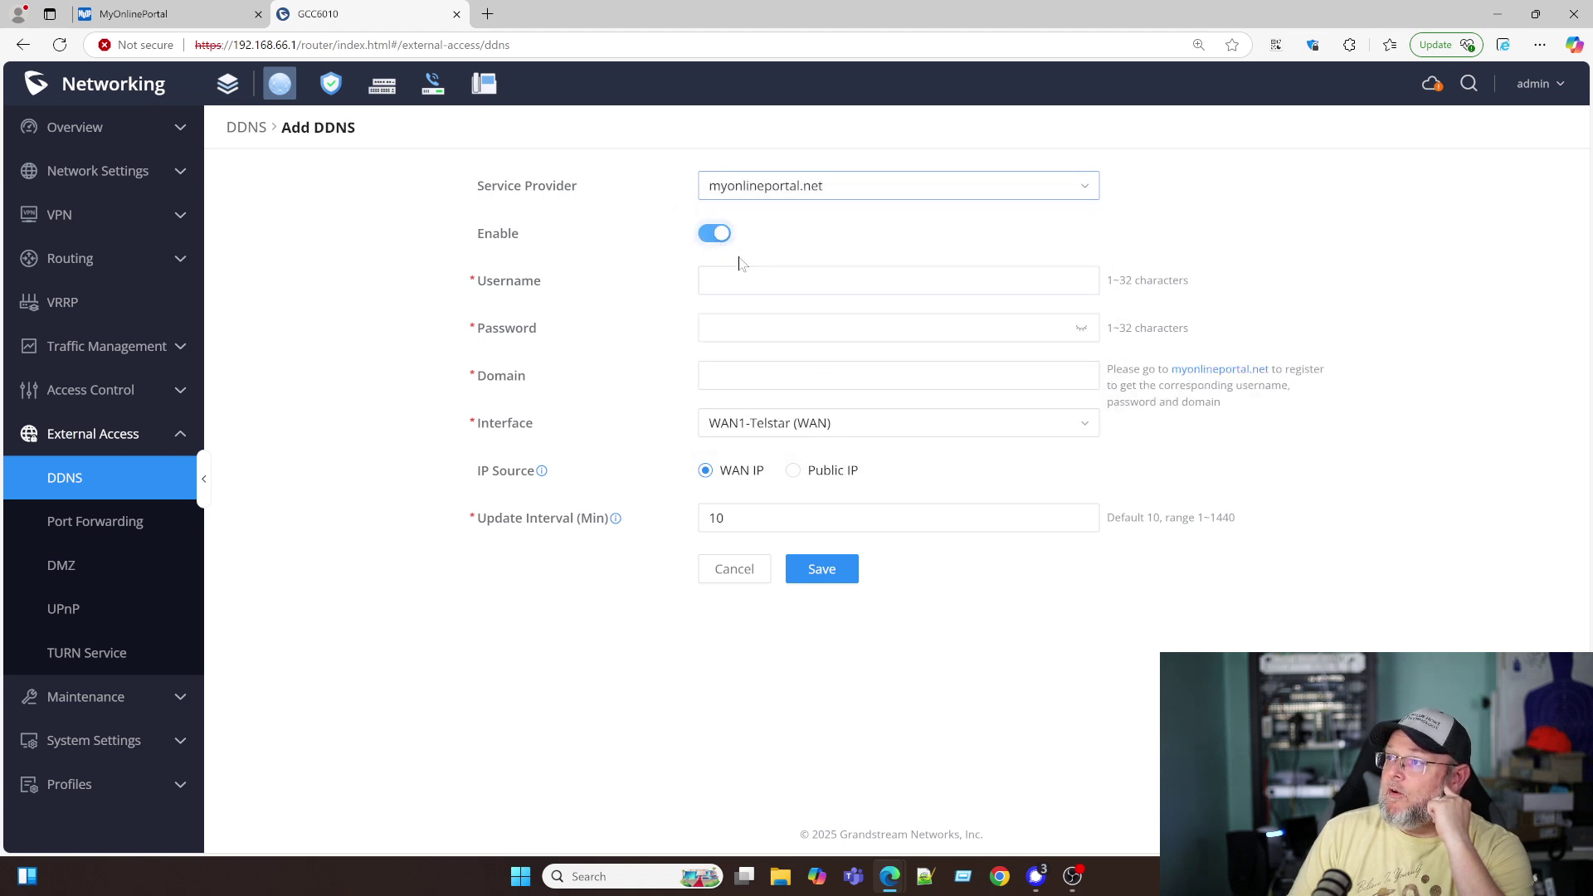
- Fill in the account username and the new hostname in the Domain field
click(741, 281)
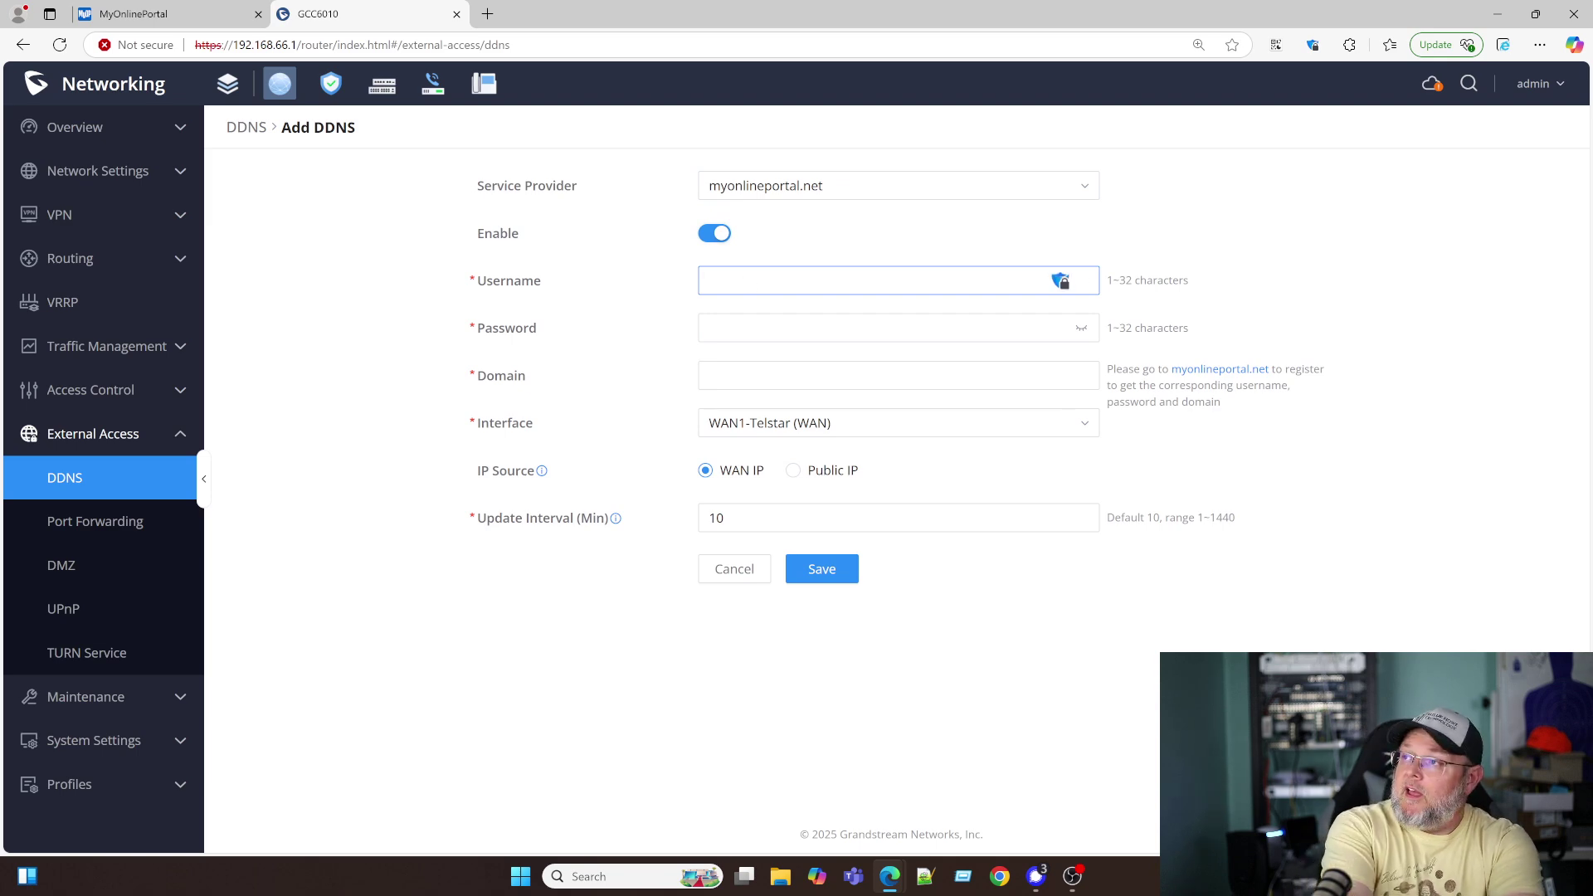
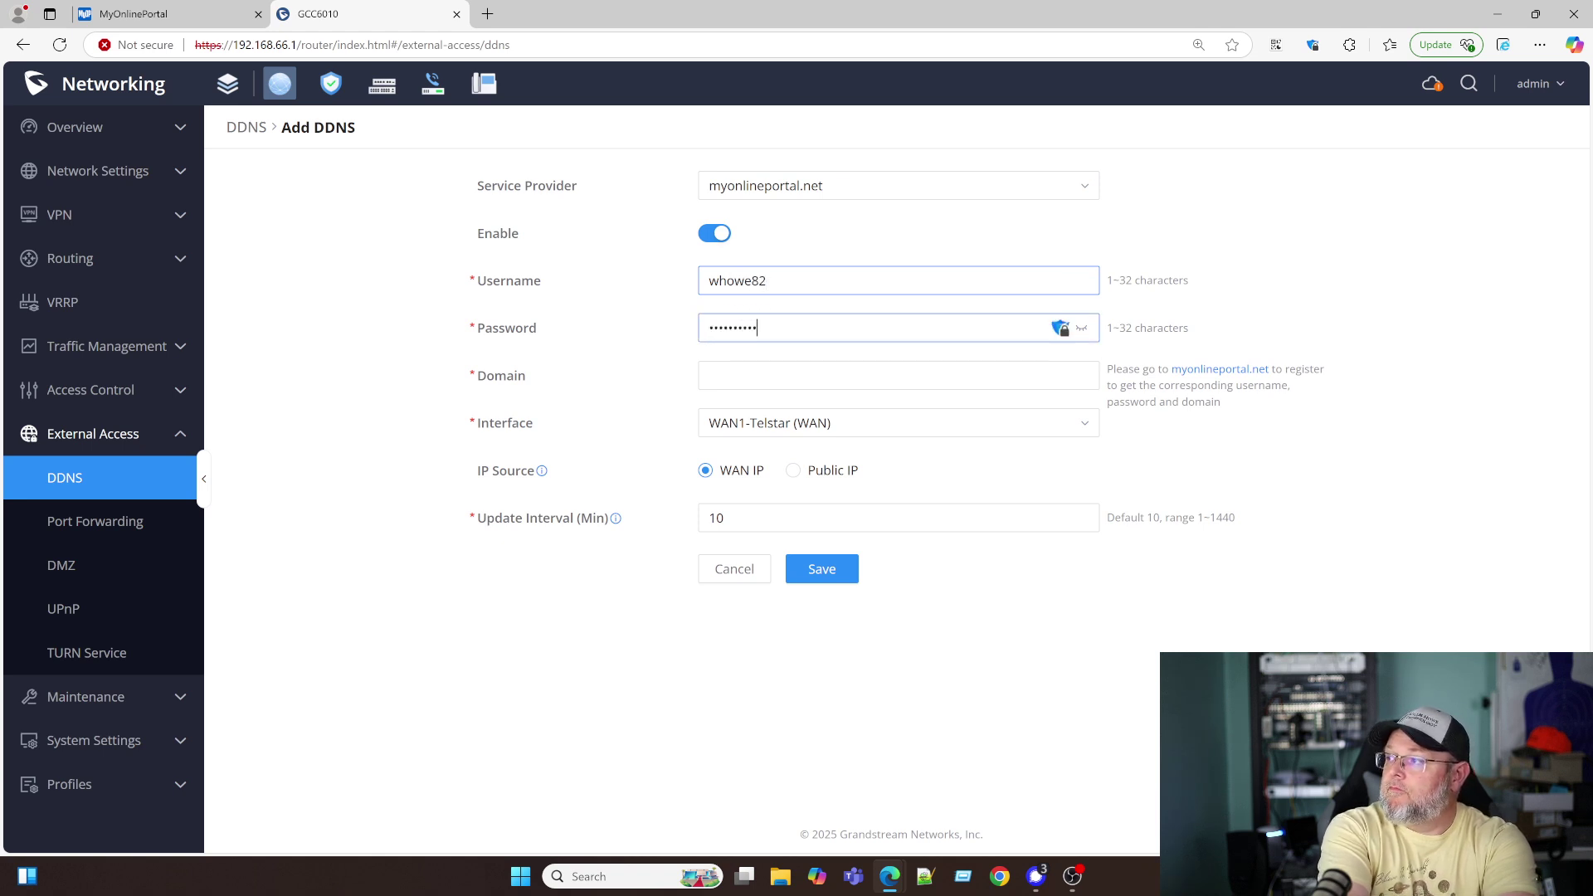
click(896, 375)
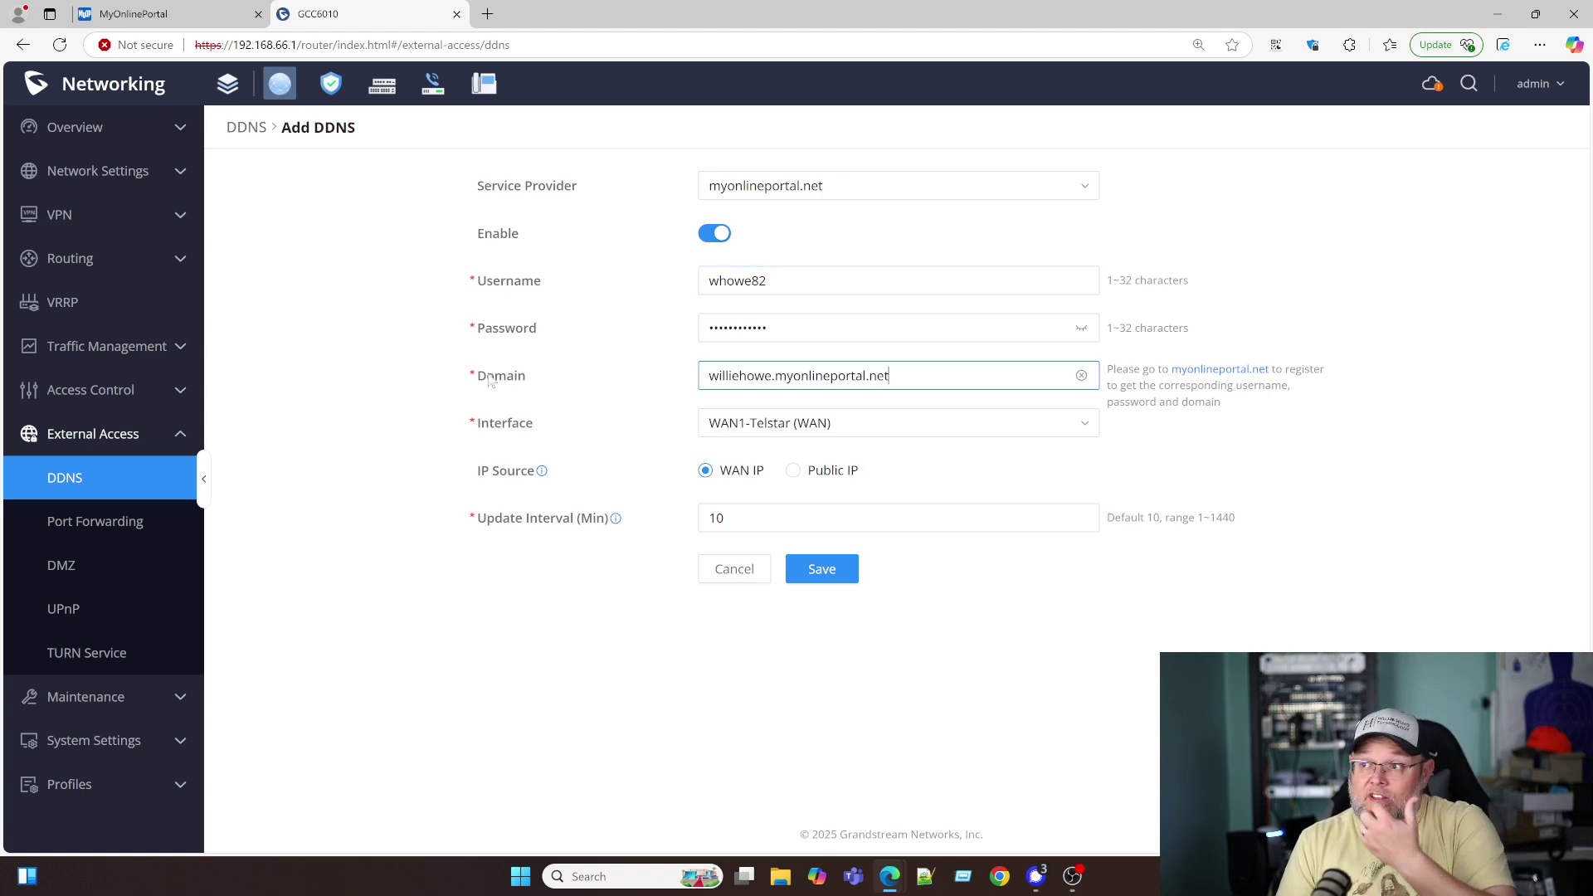
click(852, 434)
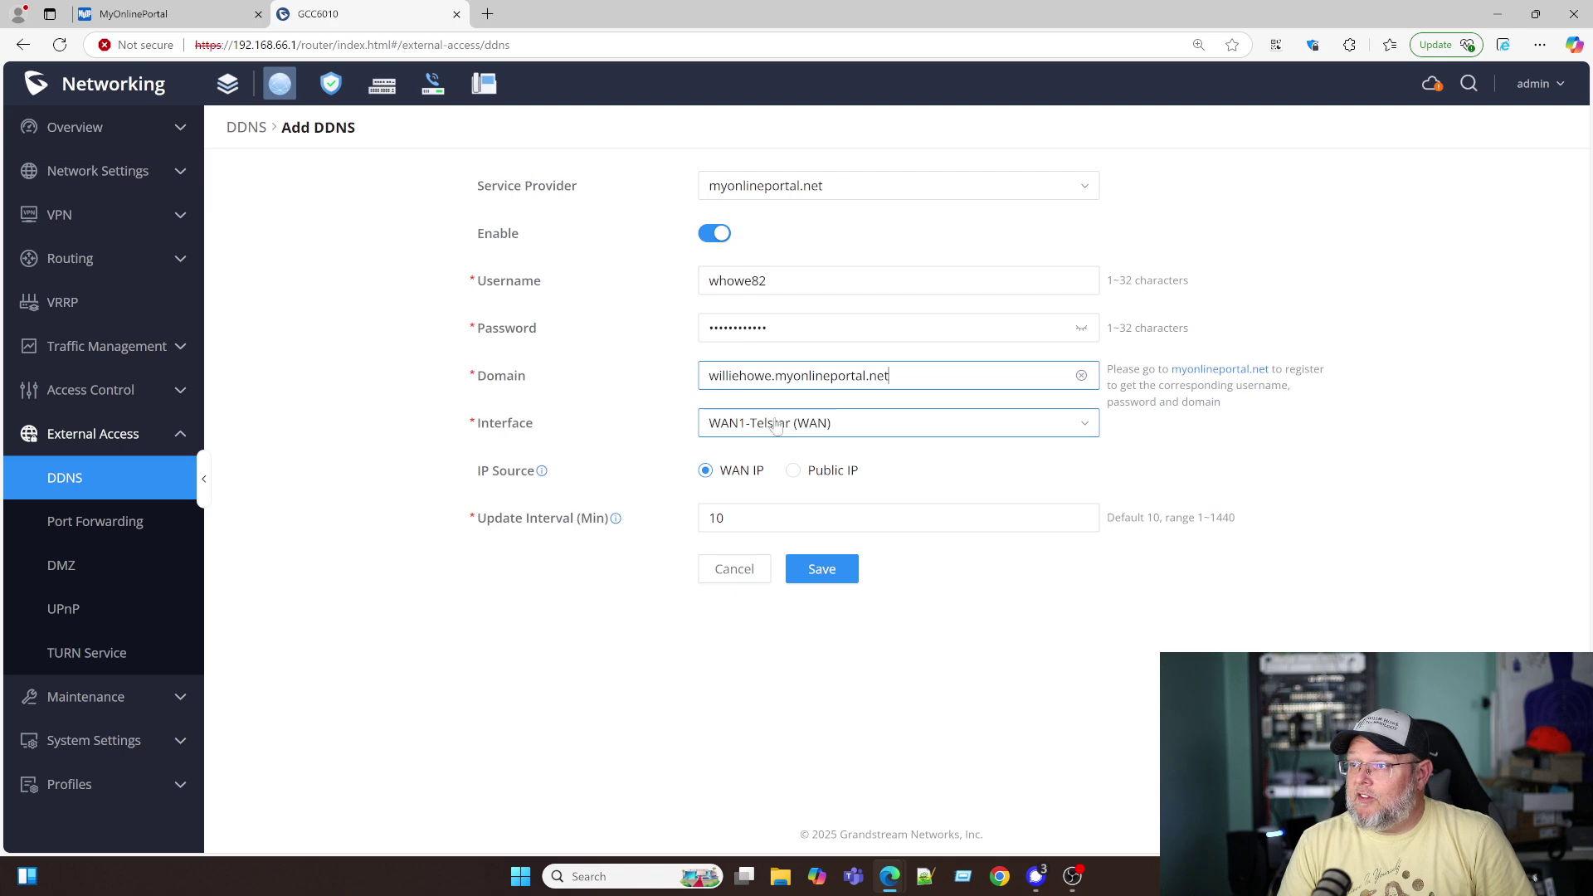
- Keep interface WAN1-Telstar (WAN) and IP source WAN IP, set update interval to 5, and save
click(773, 426)
click(773, 425)
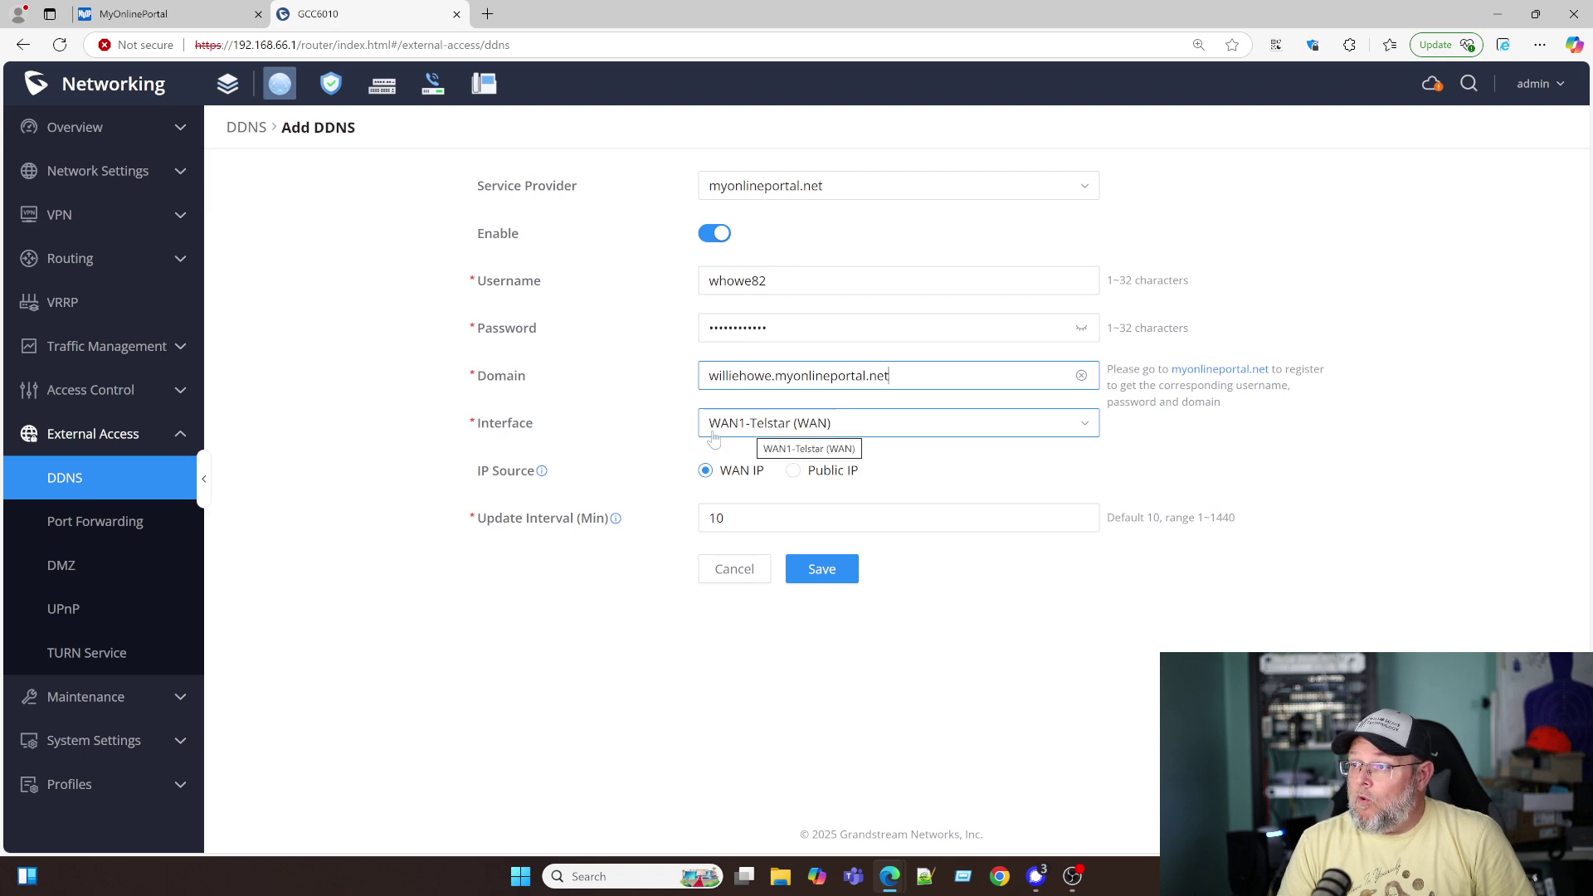
click(772, 448)
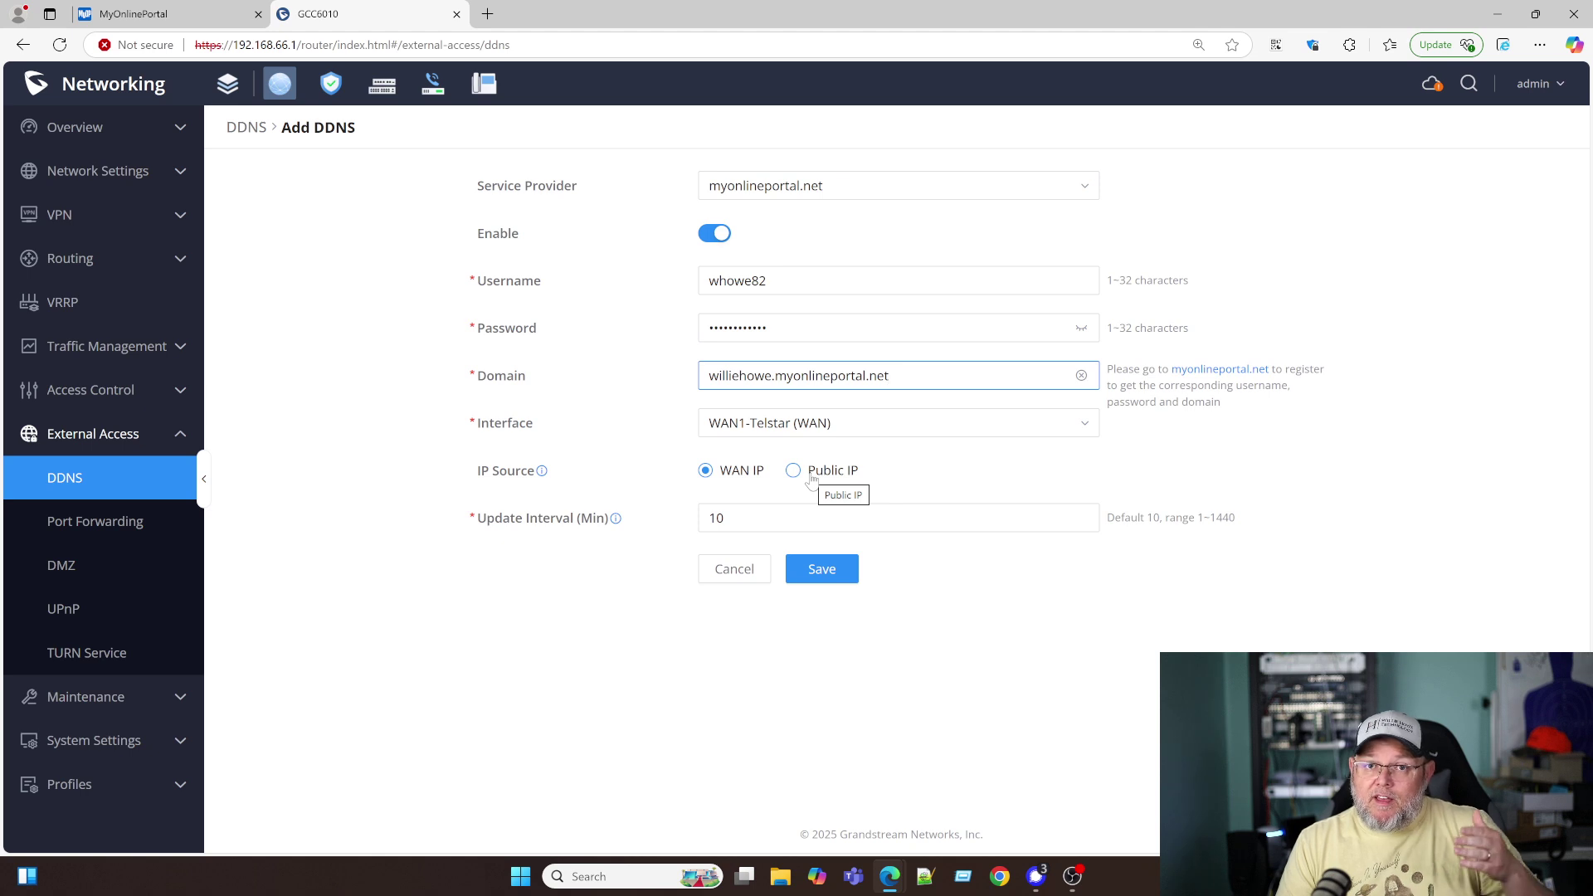
click(811, 480)
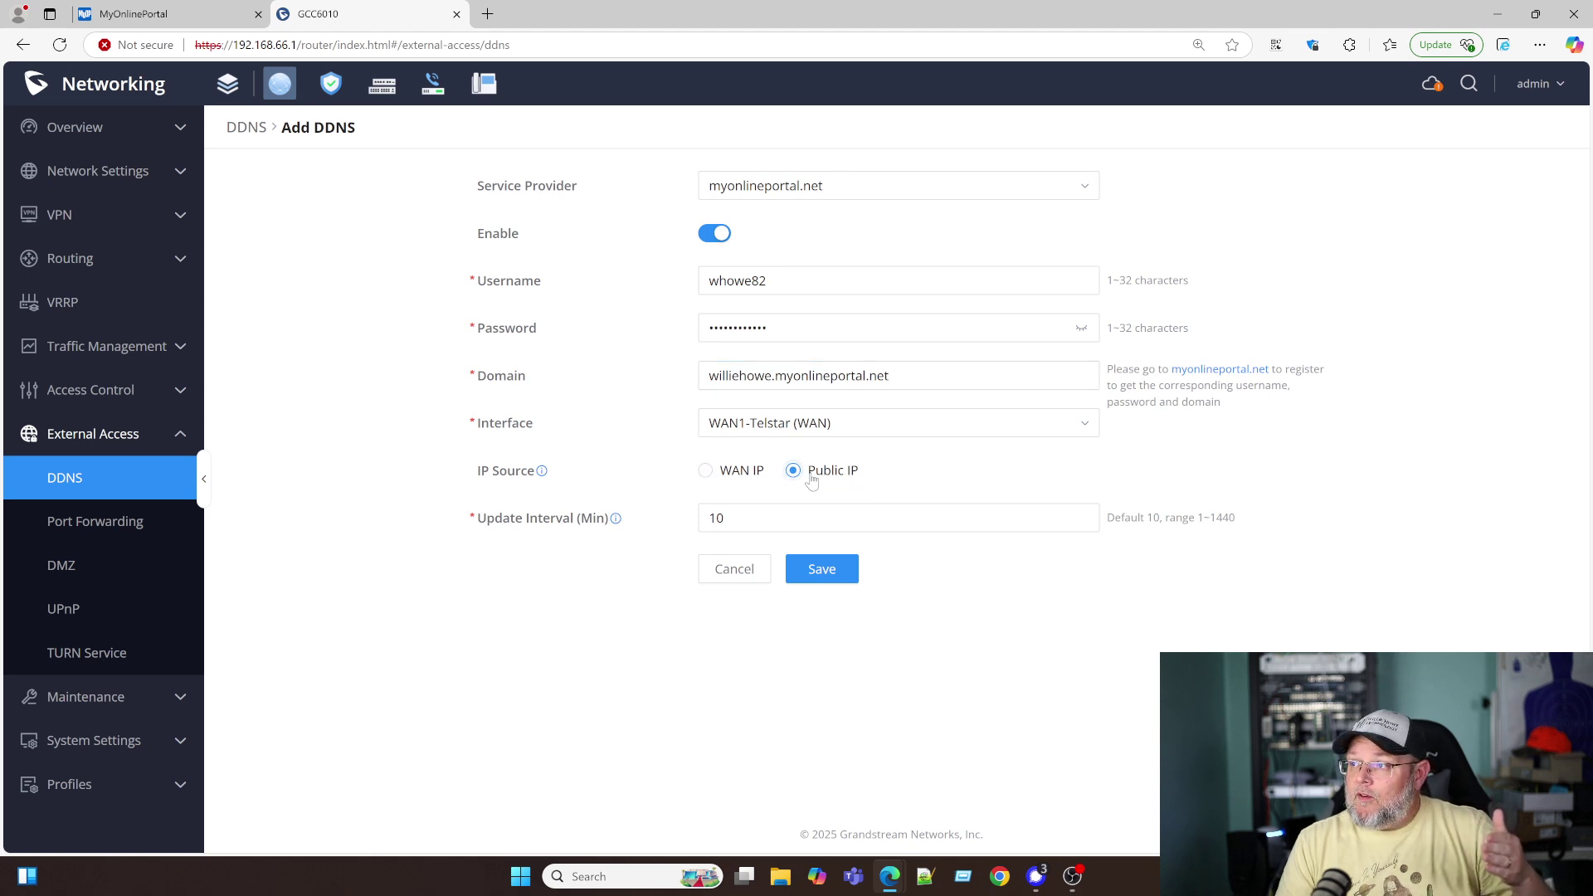
click(743, 481)
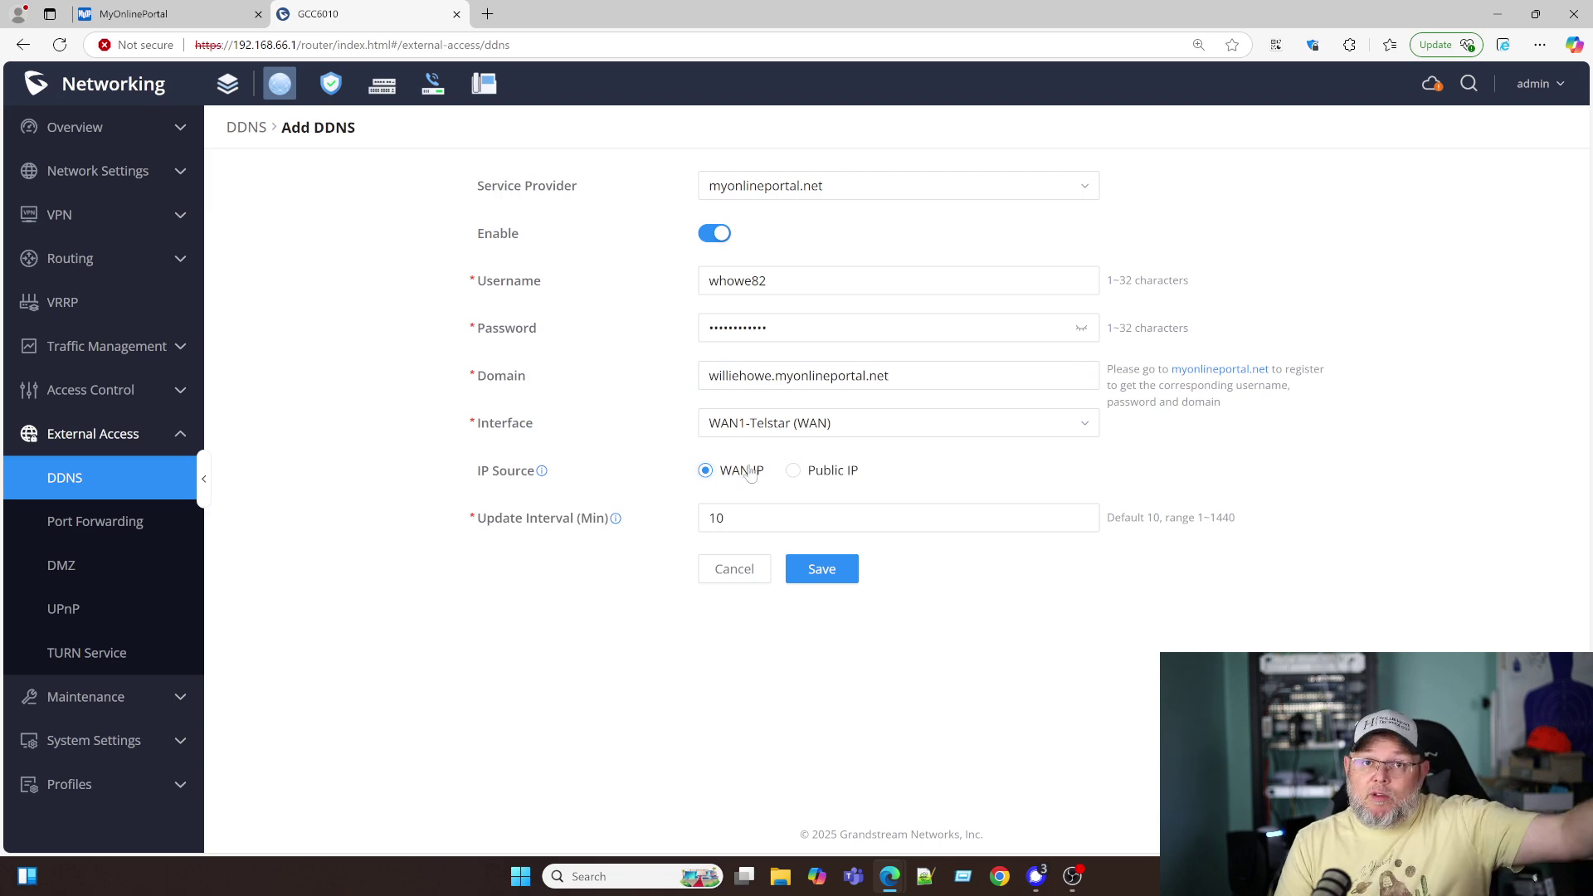
click(750, 514)
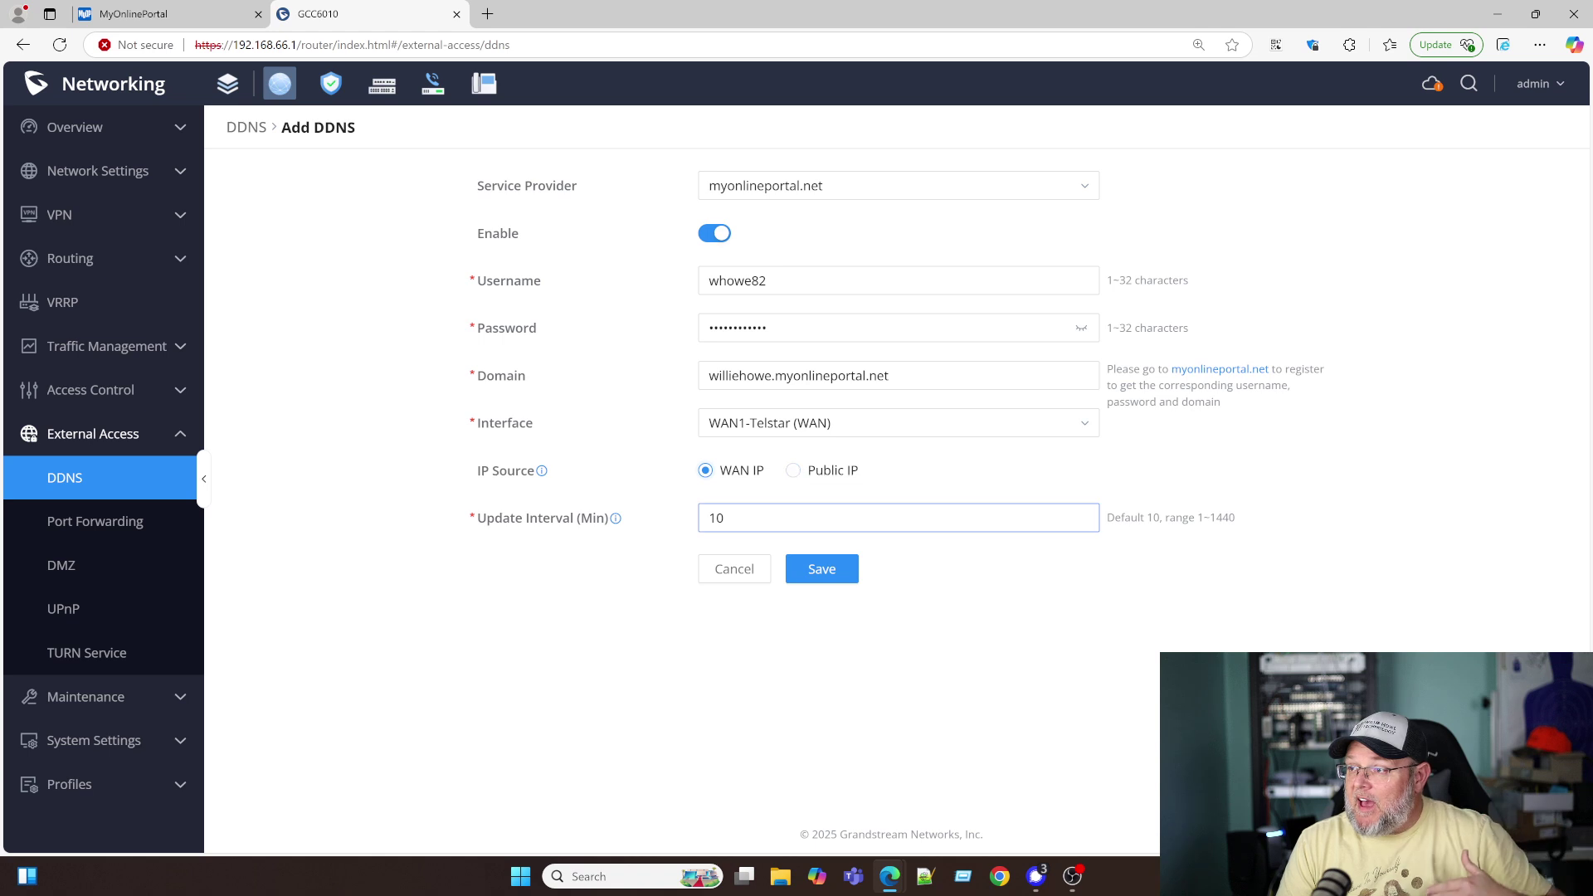
drag(750, 518, 687, 524)
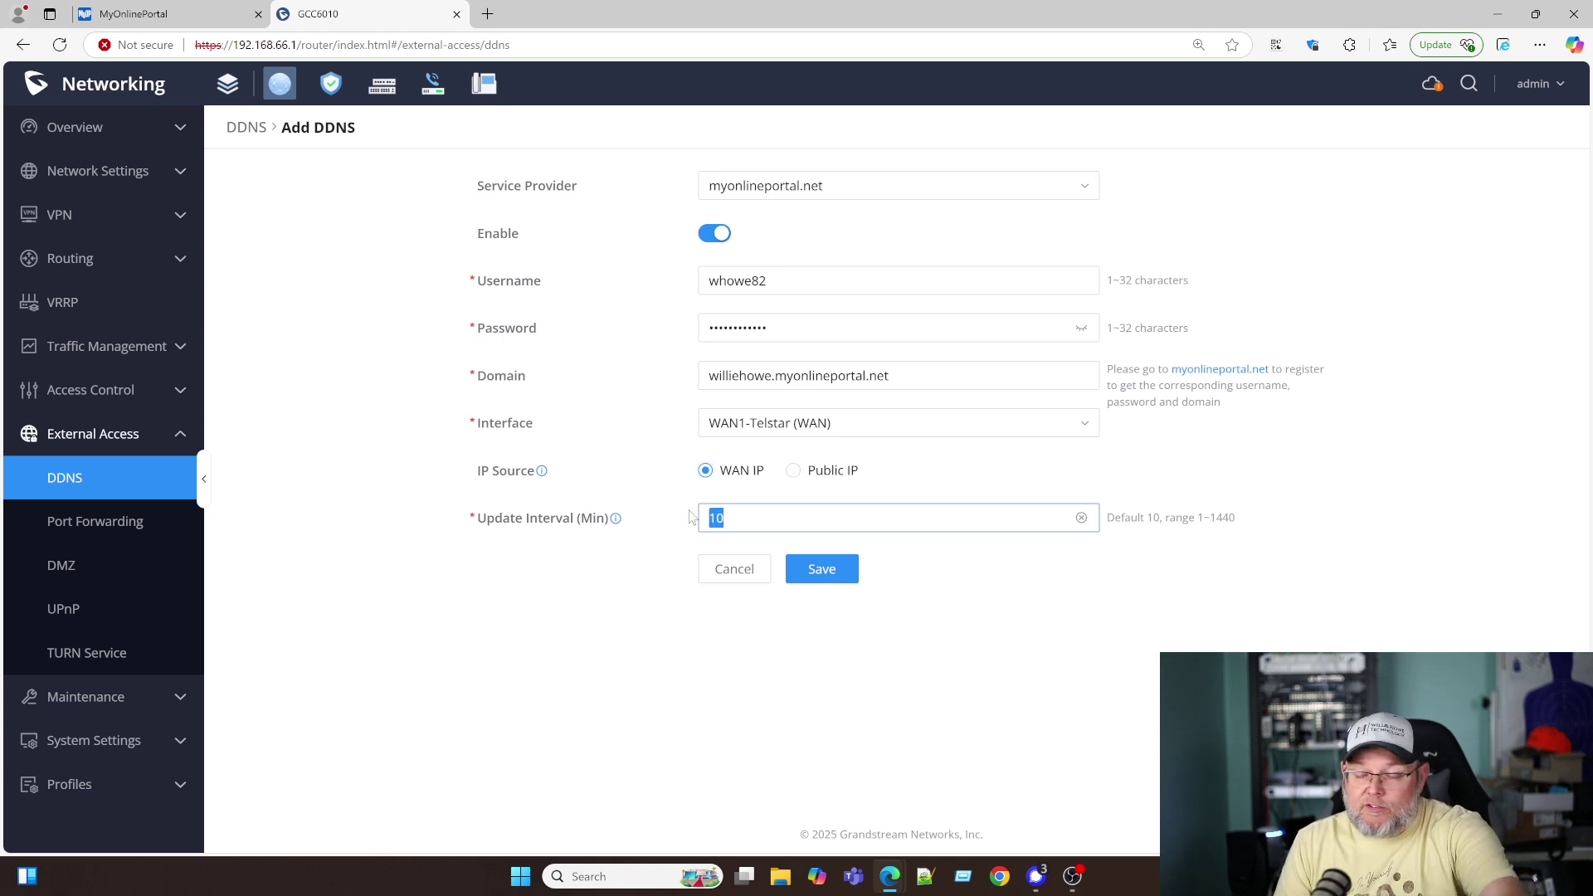
text(5)
click(810, 571)
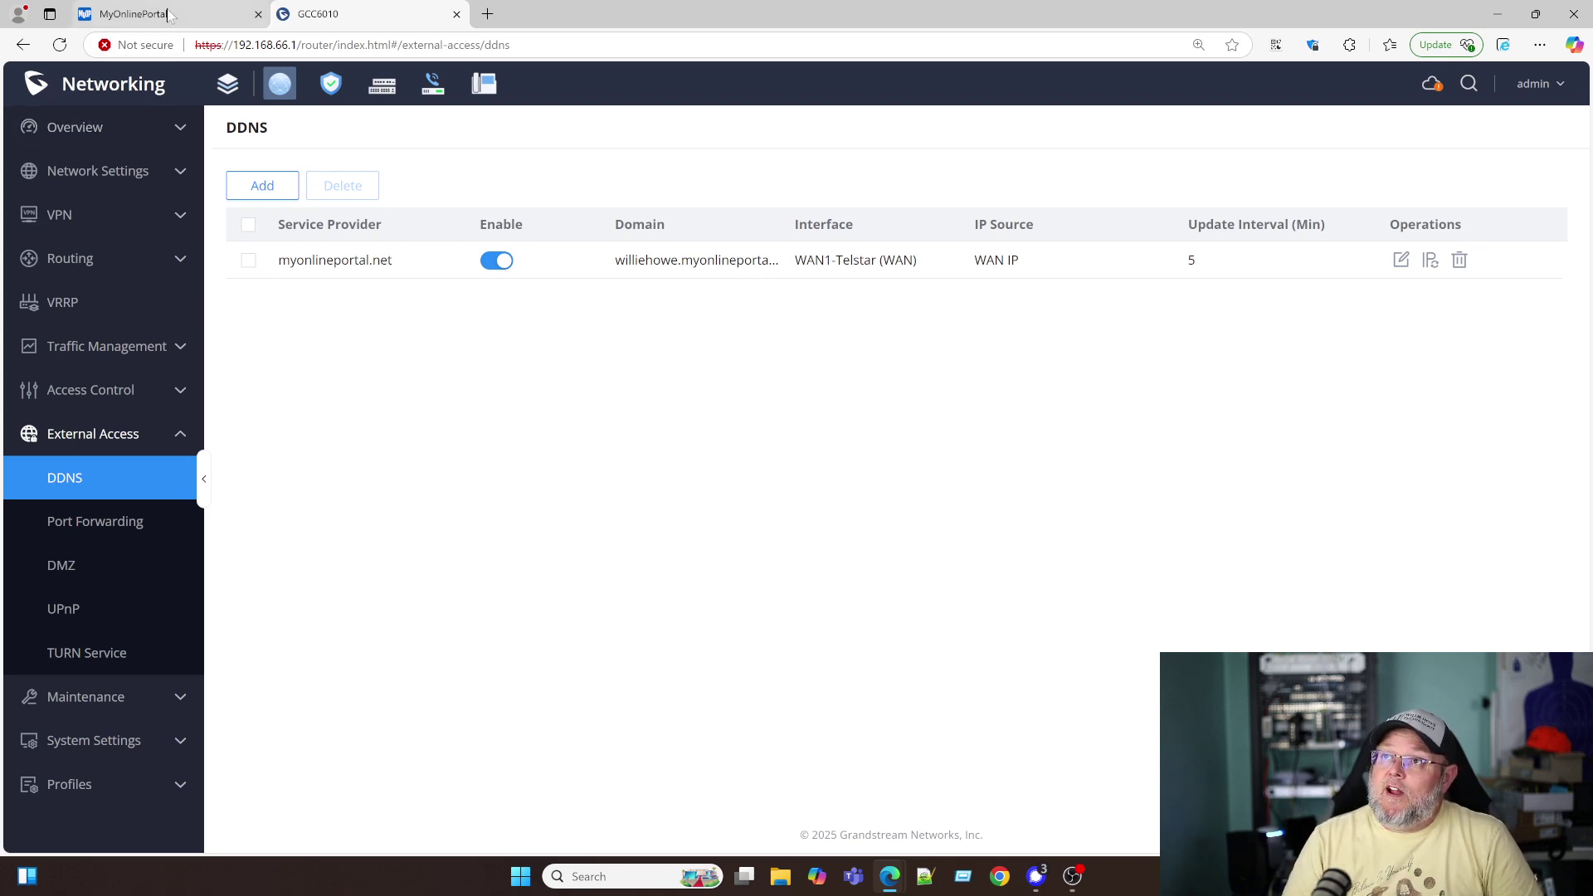
click(137, 14)
scroll(750, 278, up, 1)
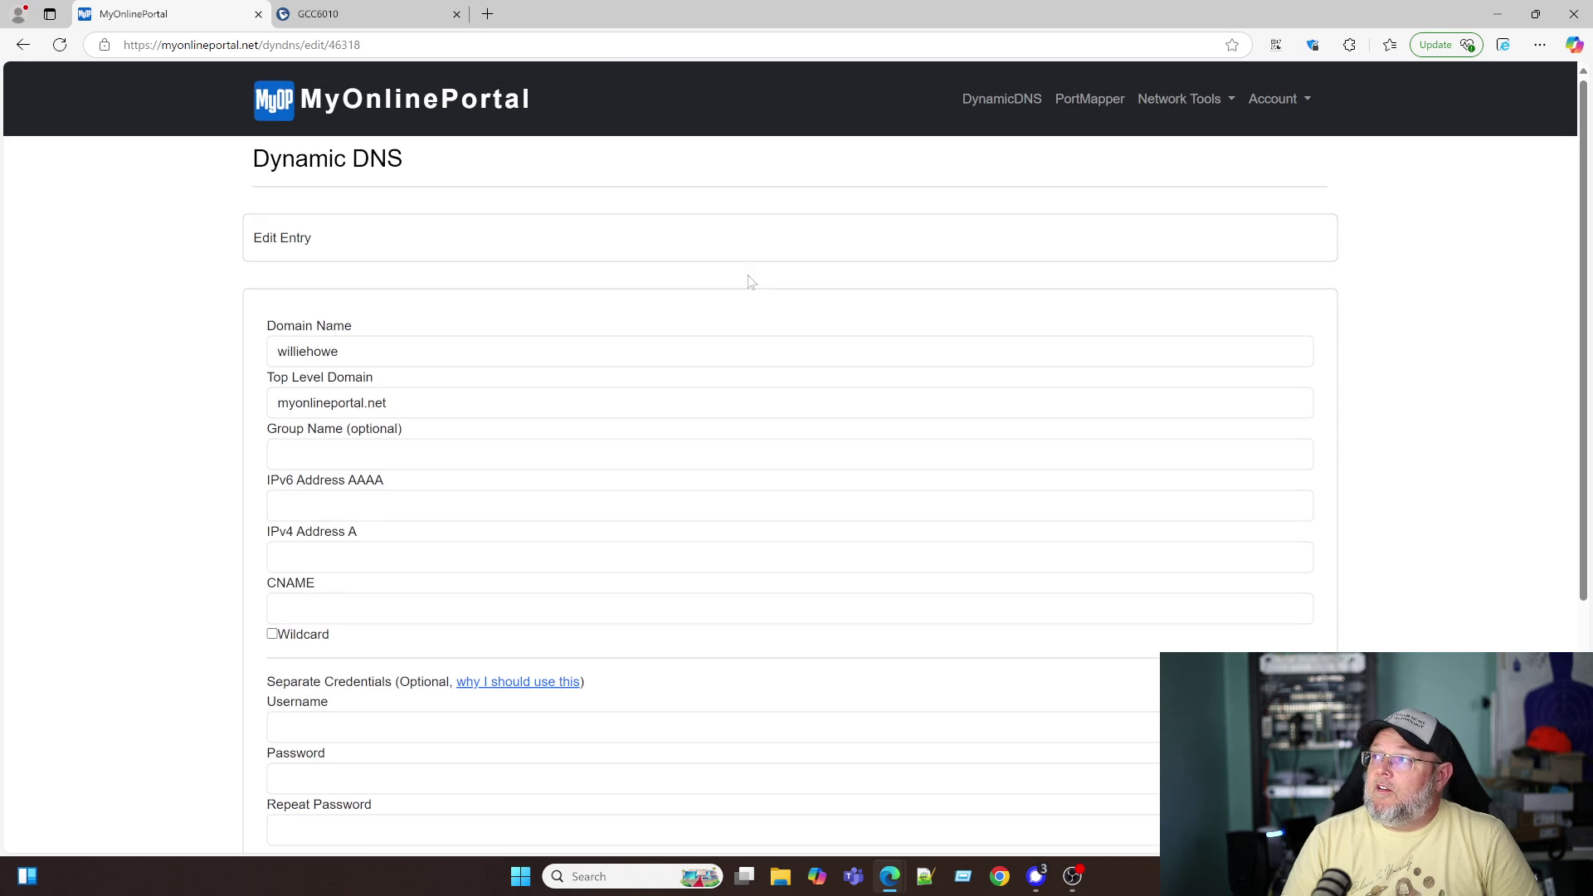
click(1002, 102)
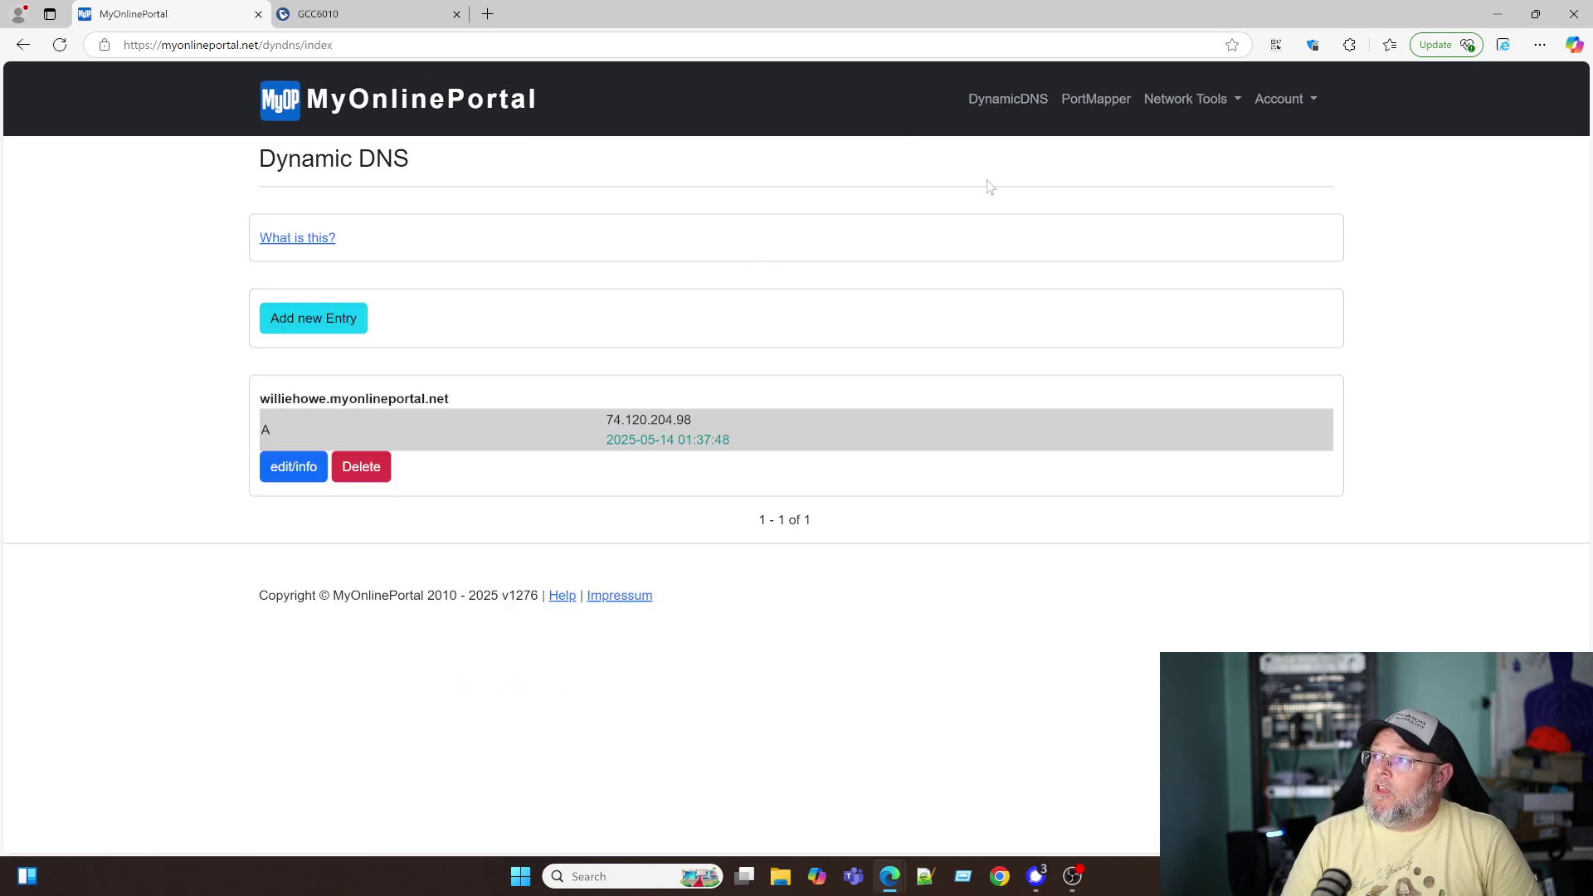